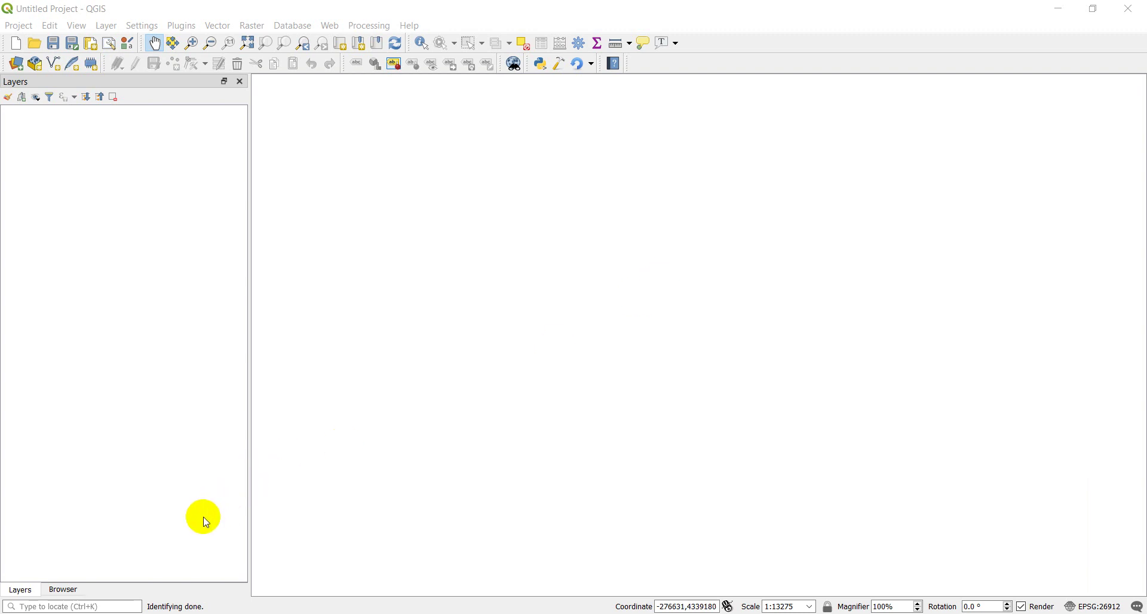
From the Browser, drag temp/intermediate/dem.tif and outputs/dem_tf.tif onto the map canvas
click(65, 592)
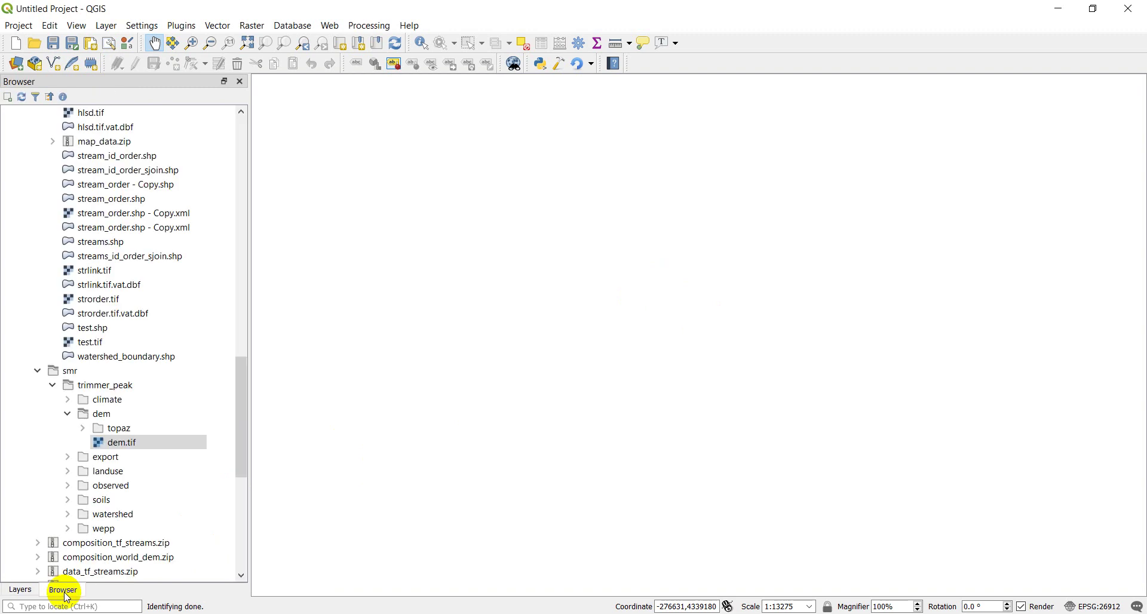
scroll(122, 466, up, 4)
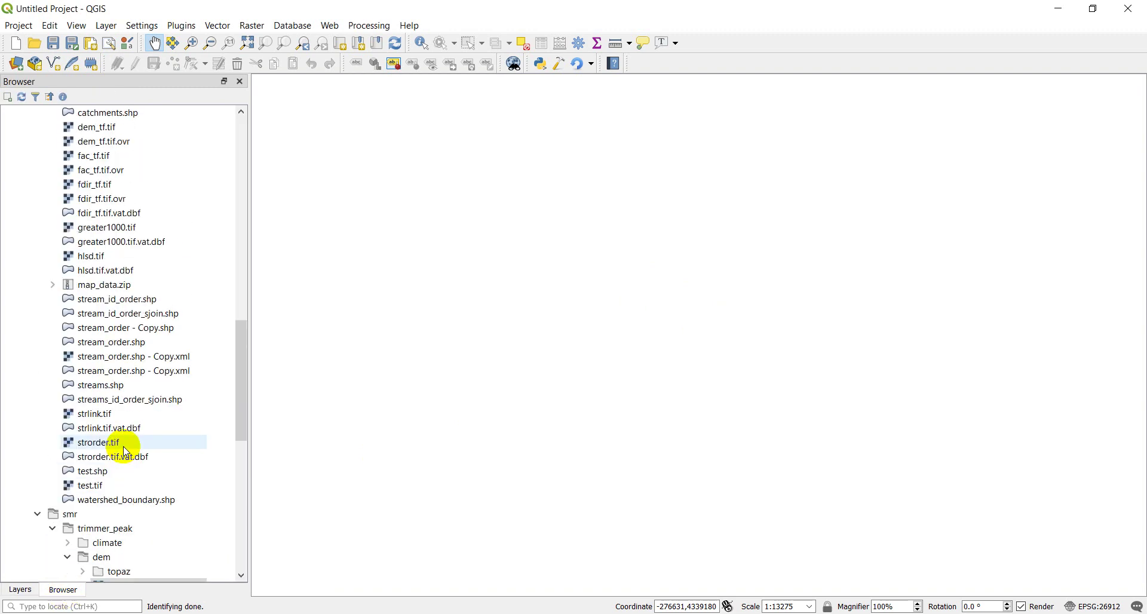
scroll(125, 451, up, 7)
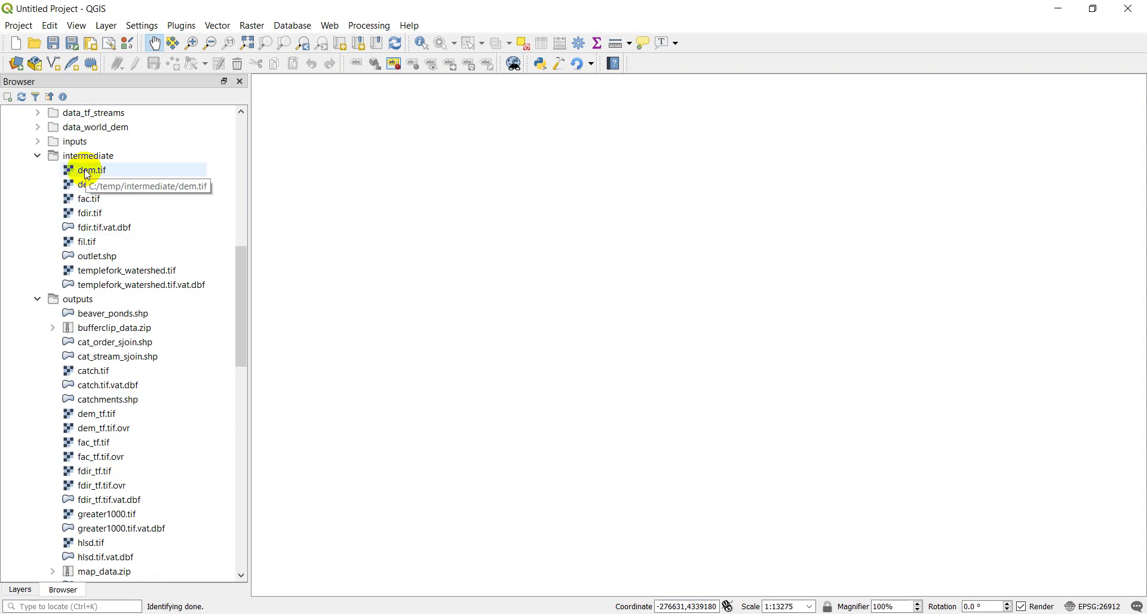
drag(88, 175, 466, 246)
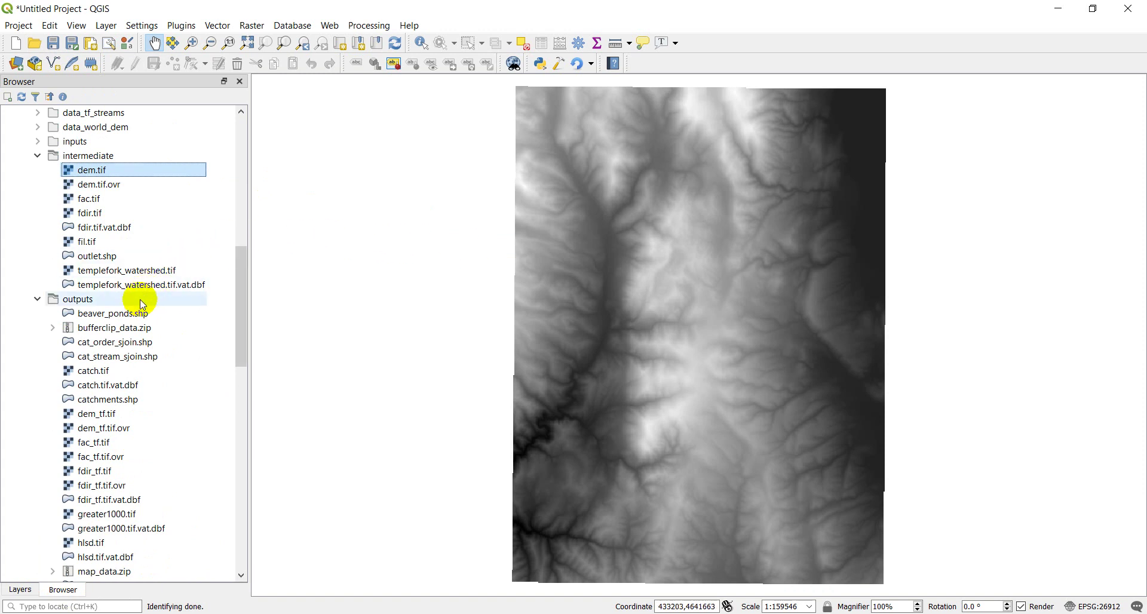
click(88, 418)
drag(88, 418, 565, 405)
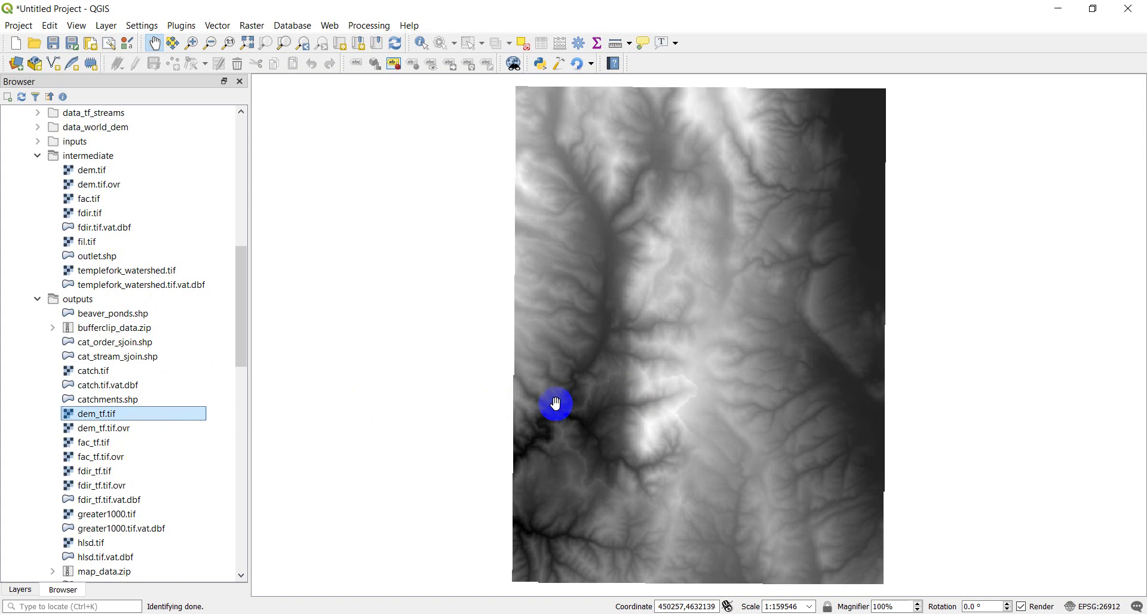
Remove the dem layer and zoom the map to the dem_tf raster's extent
click(19, 591)
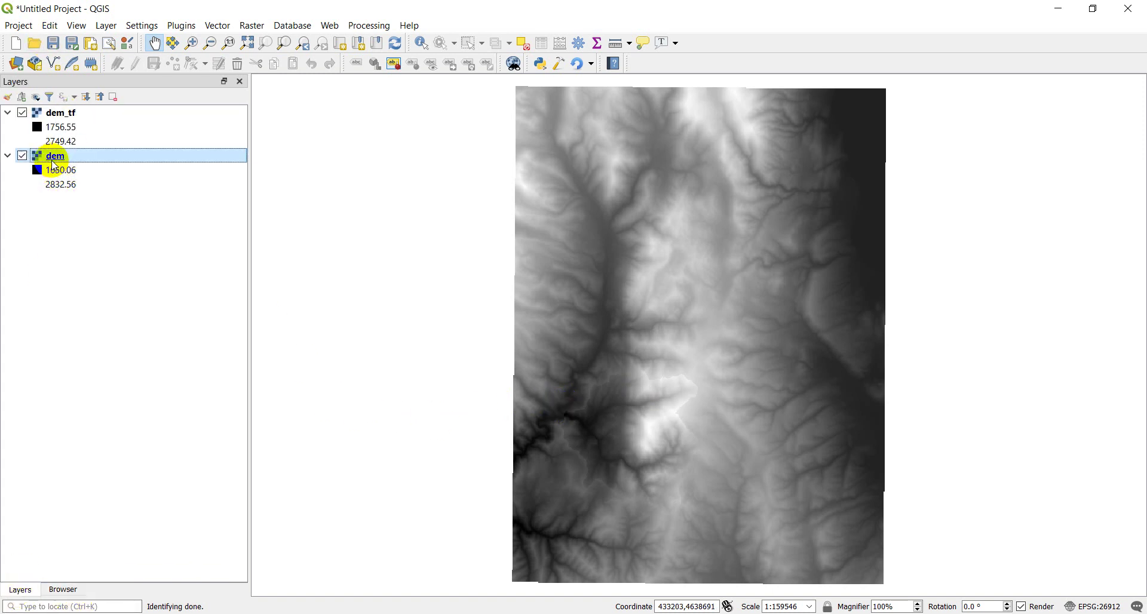
right_click(48, 159)
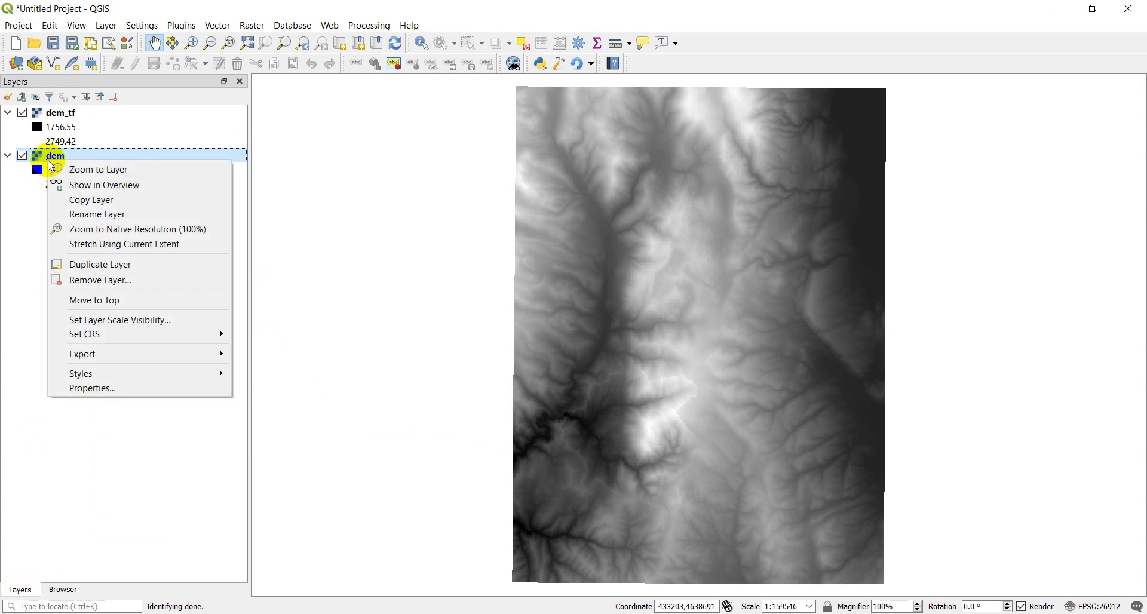
click(108, 280)
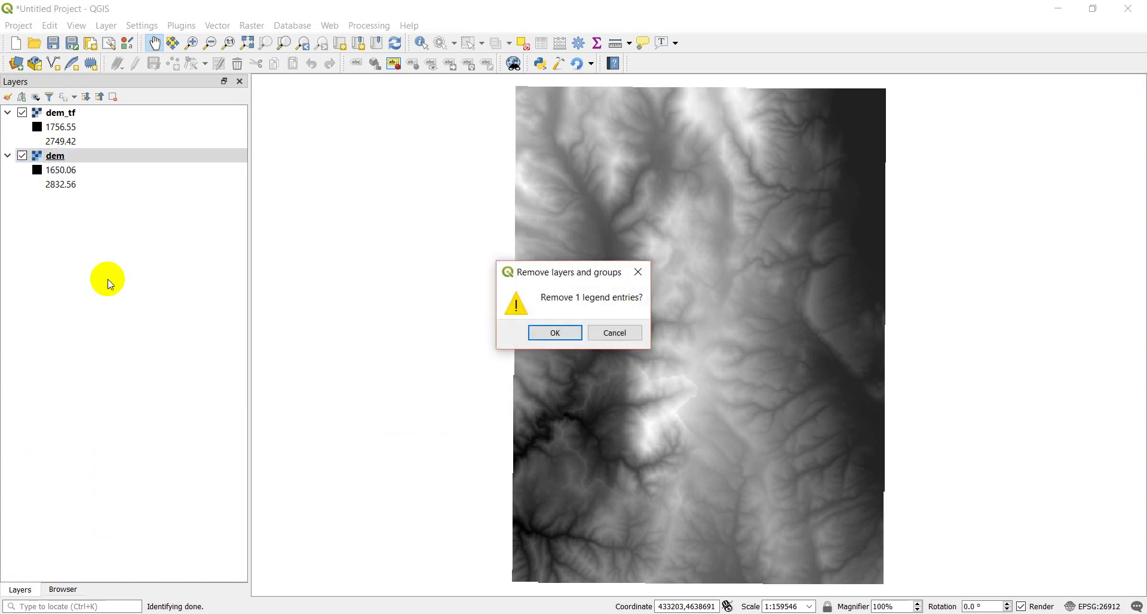
click(556, 333)
right_click(61, 112)
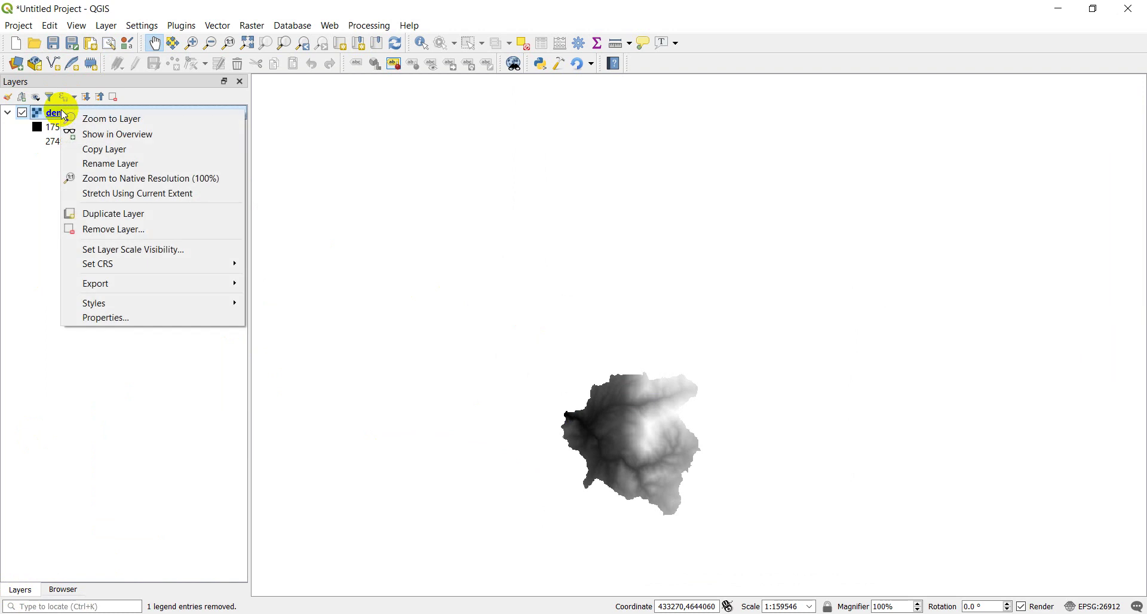
click(132, 119)
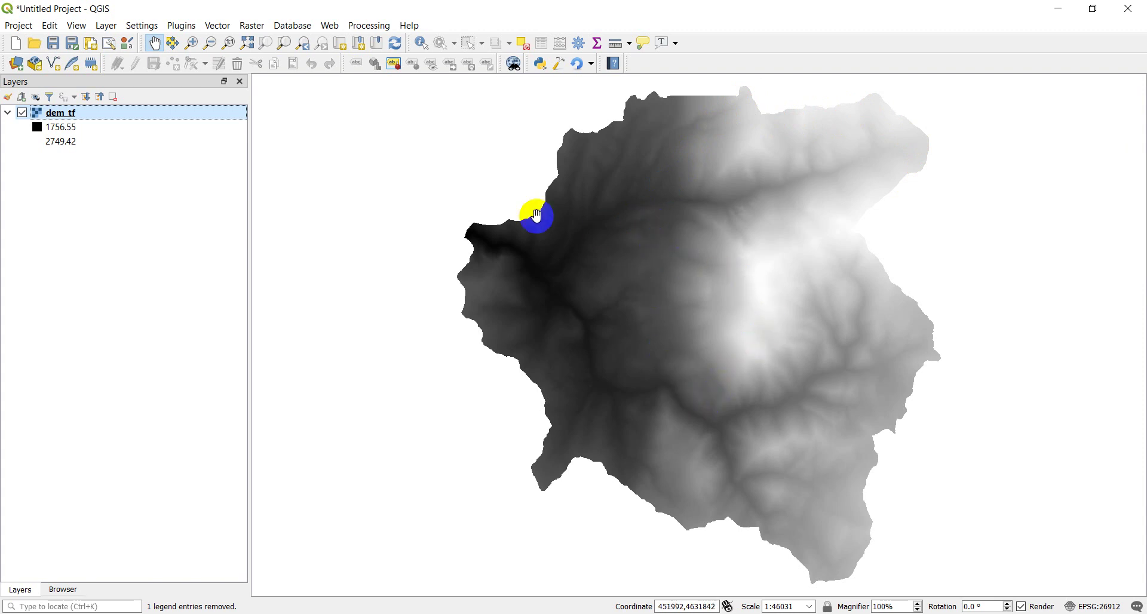
Identify dem_tf elevations at two watershed points, reading values such as 2630.3704
click(422, 44)
click(579, 254)
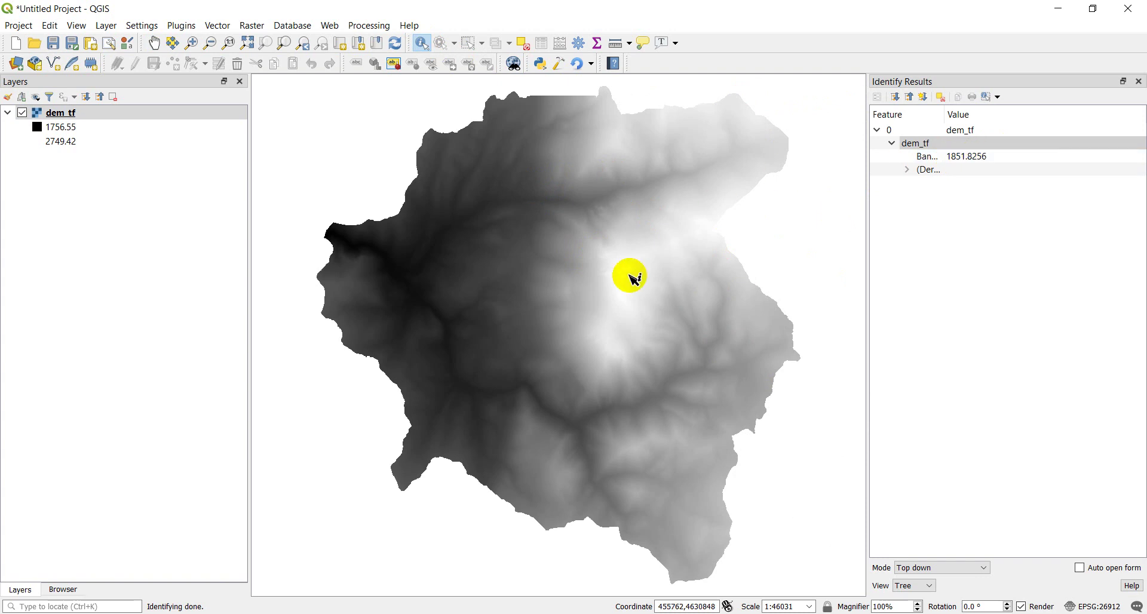
click(607, 302)
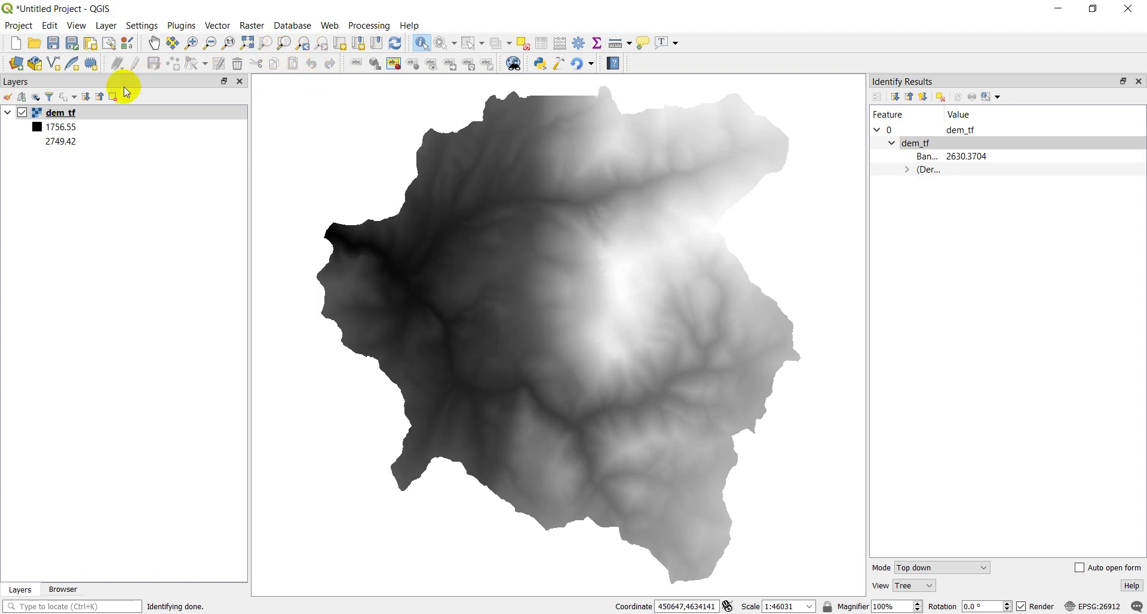
Open the Raster > Analysis > Hillshade tool and move its window up and left
click(253, 27)
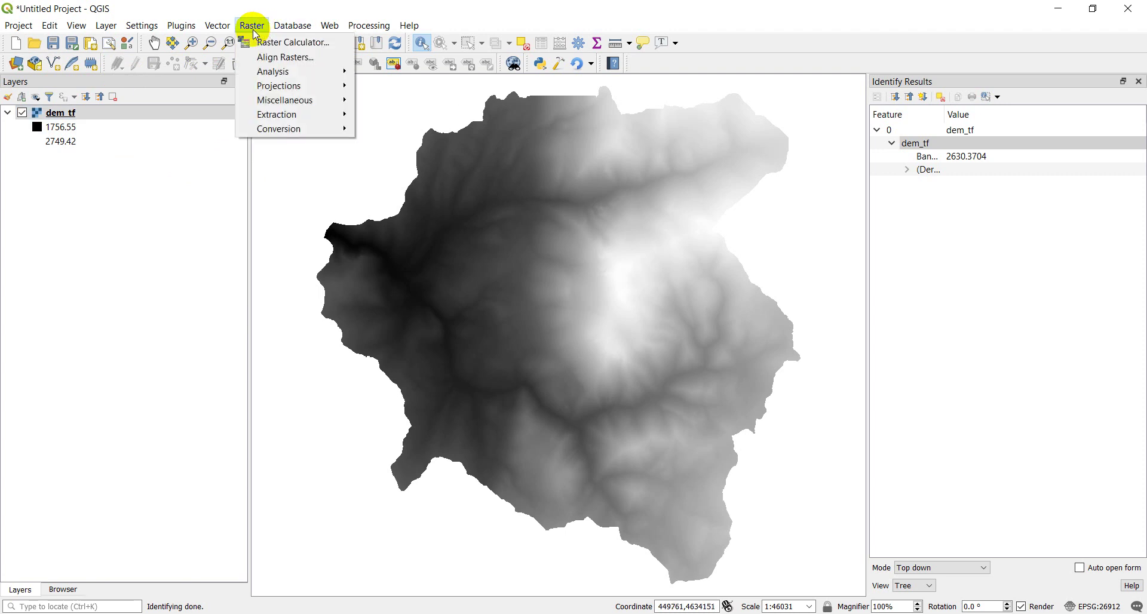
mouse_move(265, 74)
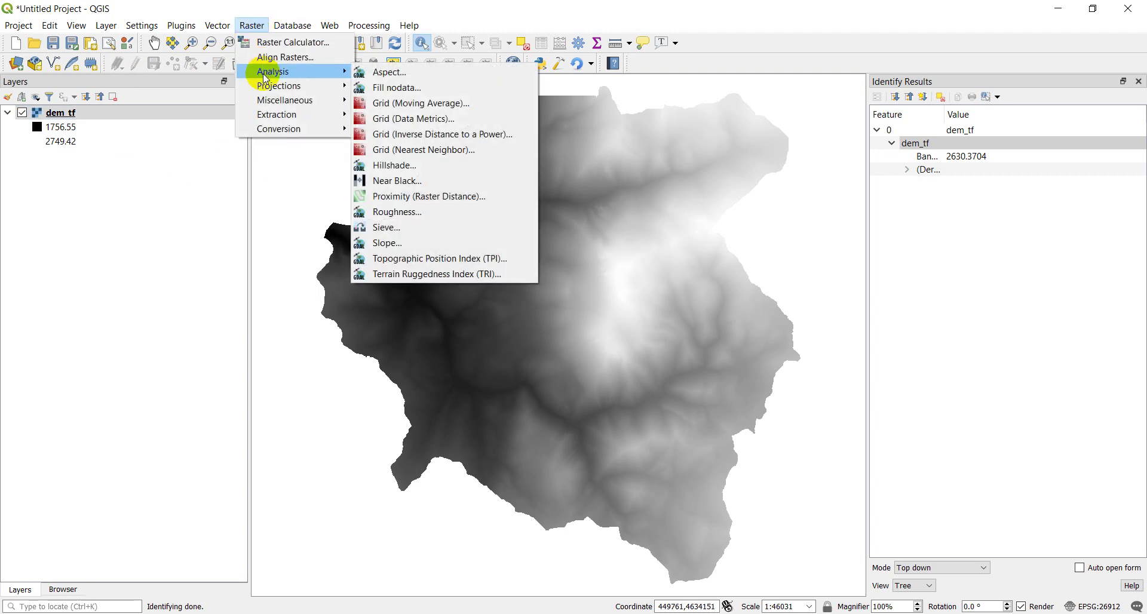
mouse_move(344, 74)
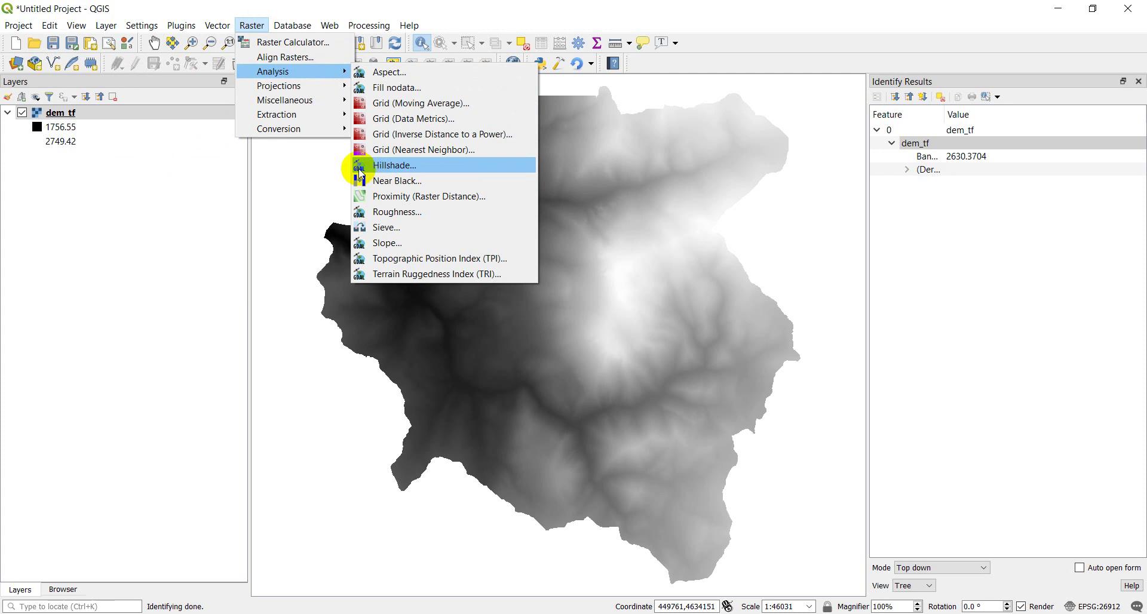
click(406, 165)
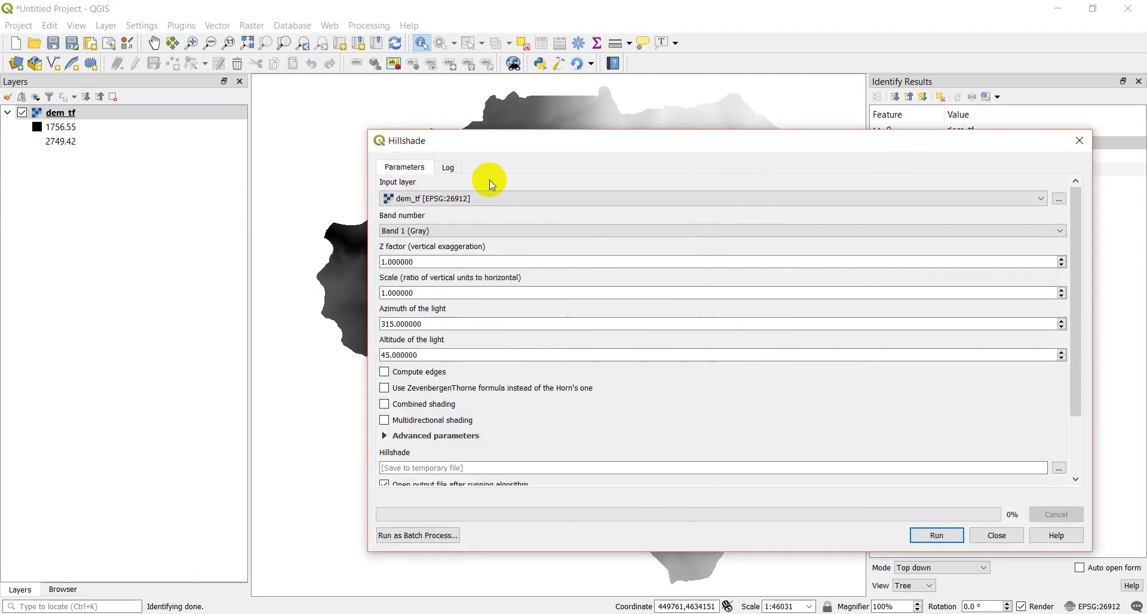
drag(510, 143, 413, 98)
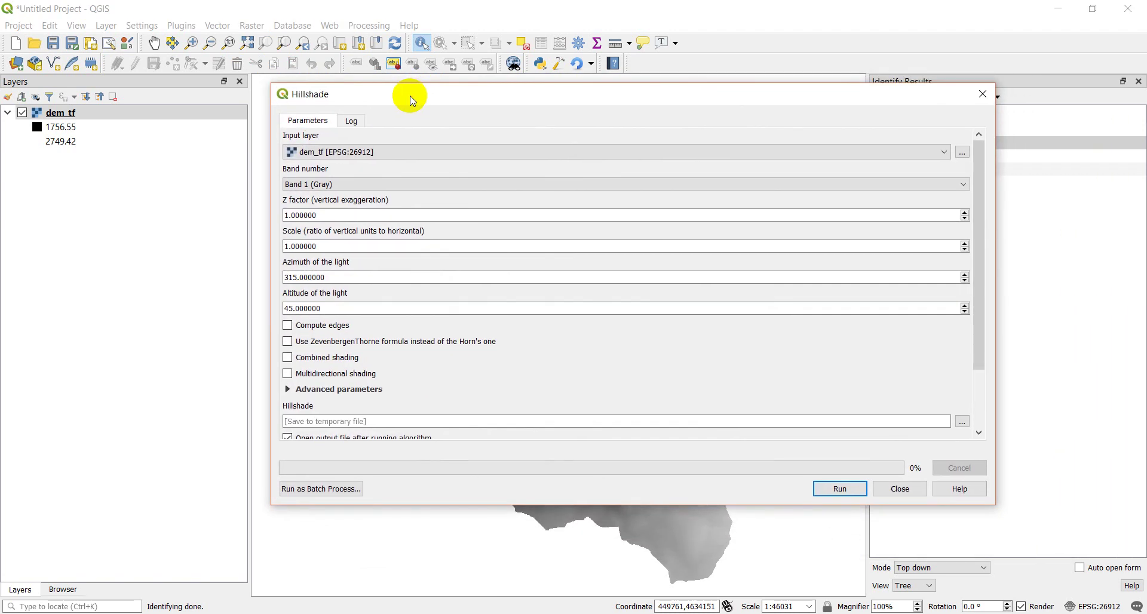
Review the default azimuth 315 and altitude 45 light settings and the output field
click(304, 277)
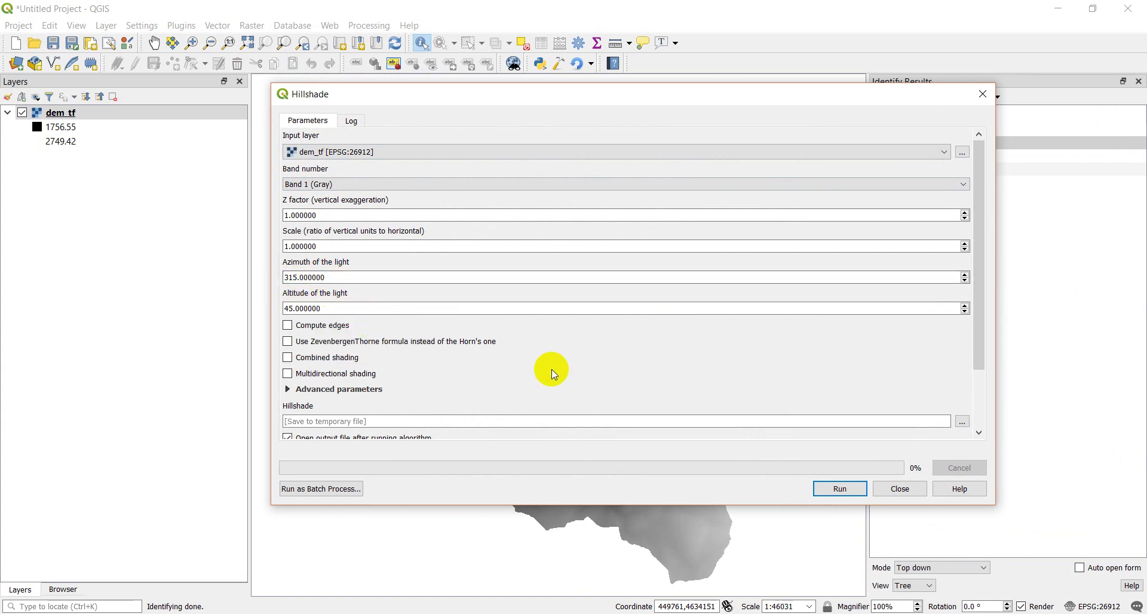
scroll(557, 367, down, 2)
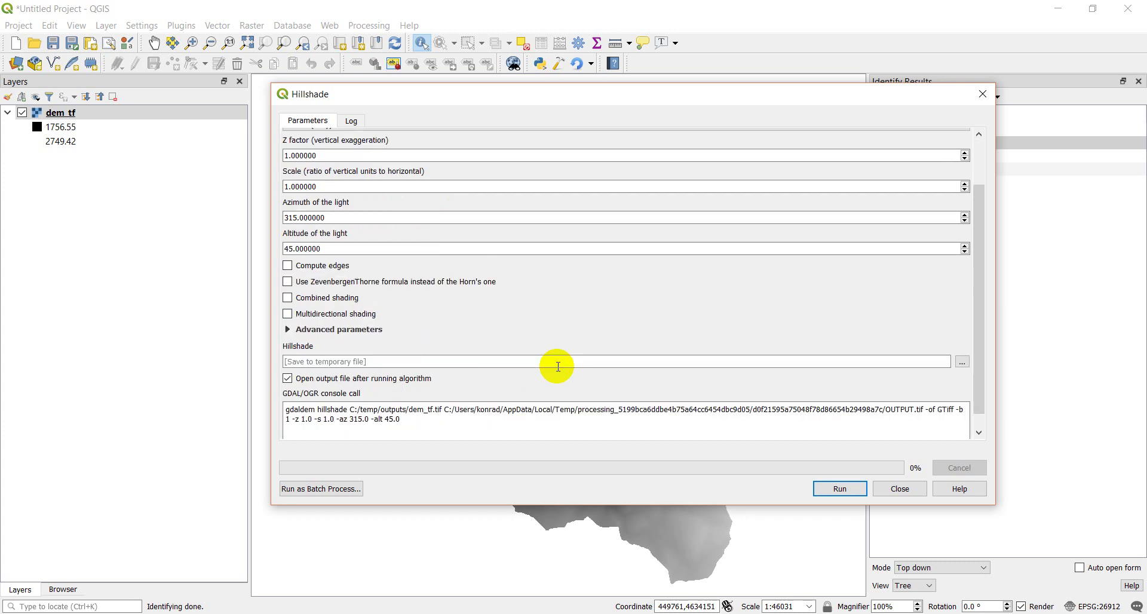
scroll(518, 376, up, 2)
scroll(517, 375, down, 2)
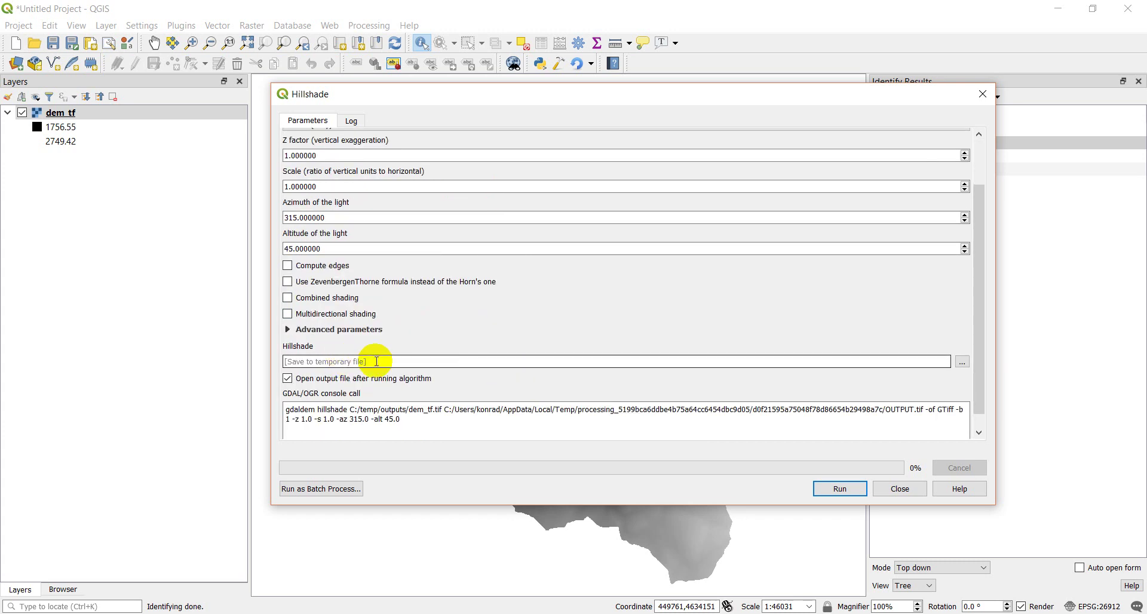
Choose to save the hillshade to a file and browse to C:/temp/outputs
click(962, 363)
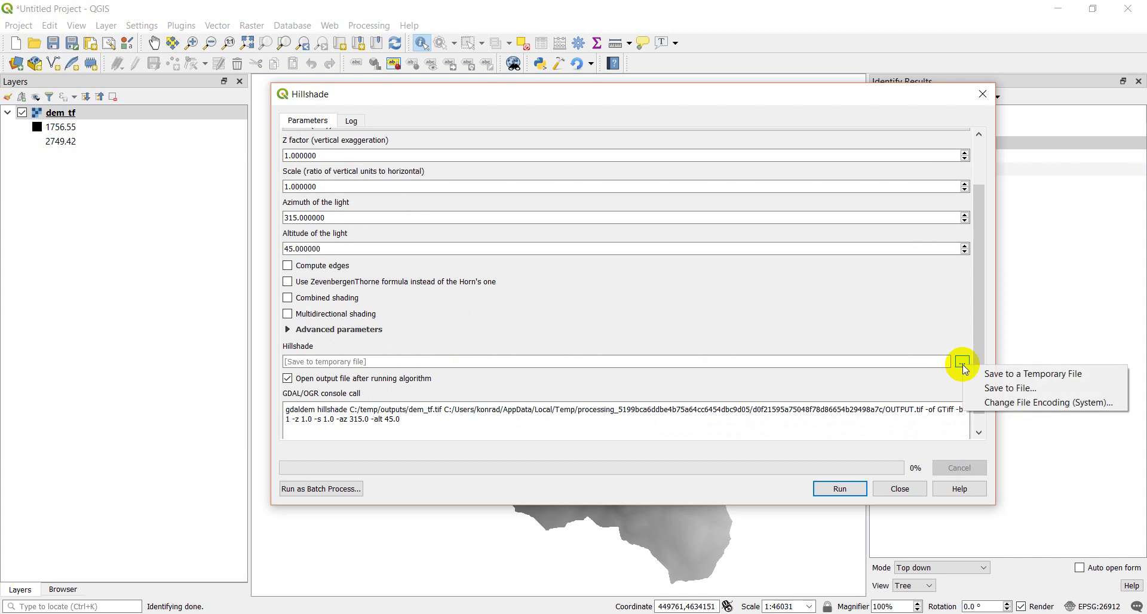
click(990, 389)
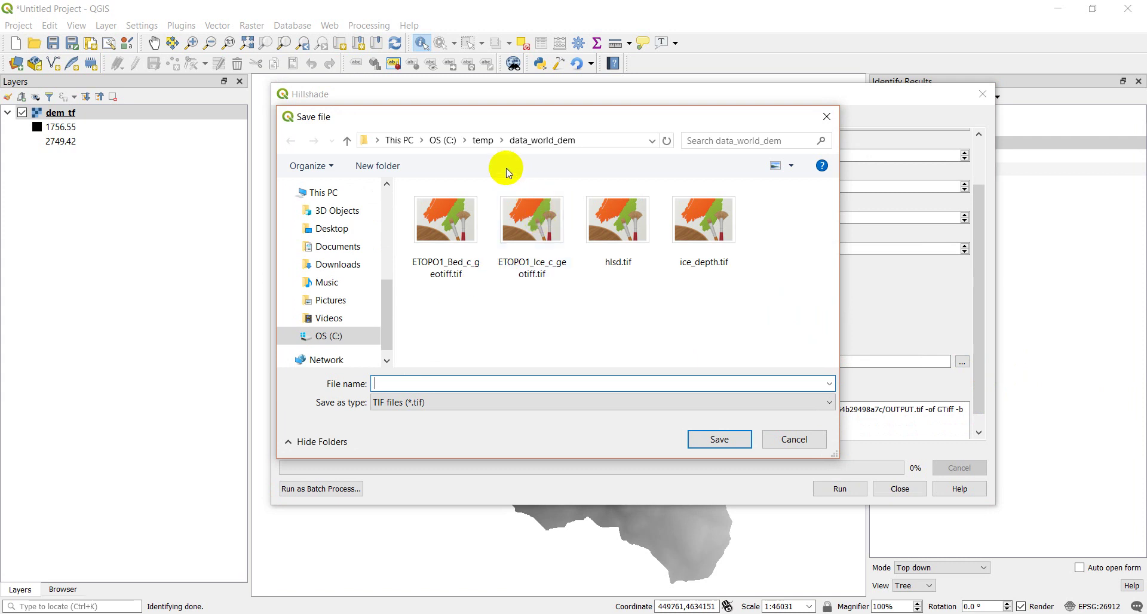
click(448, 140)
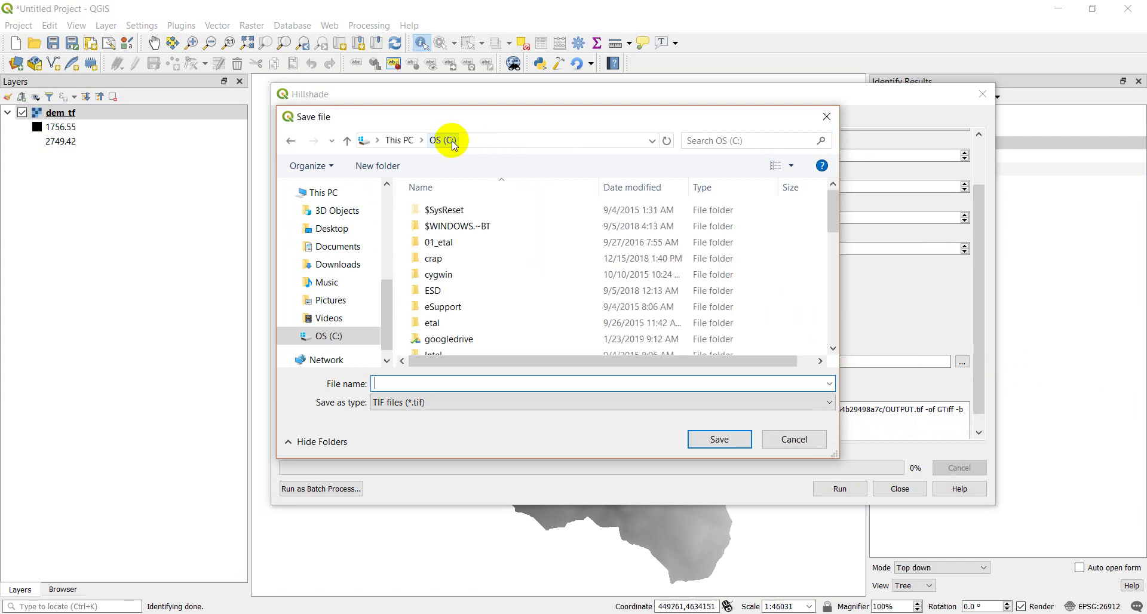
scroll(496, 300, down, 8)
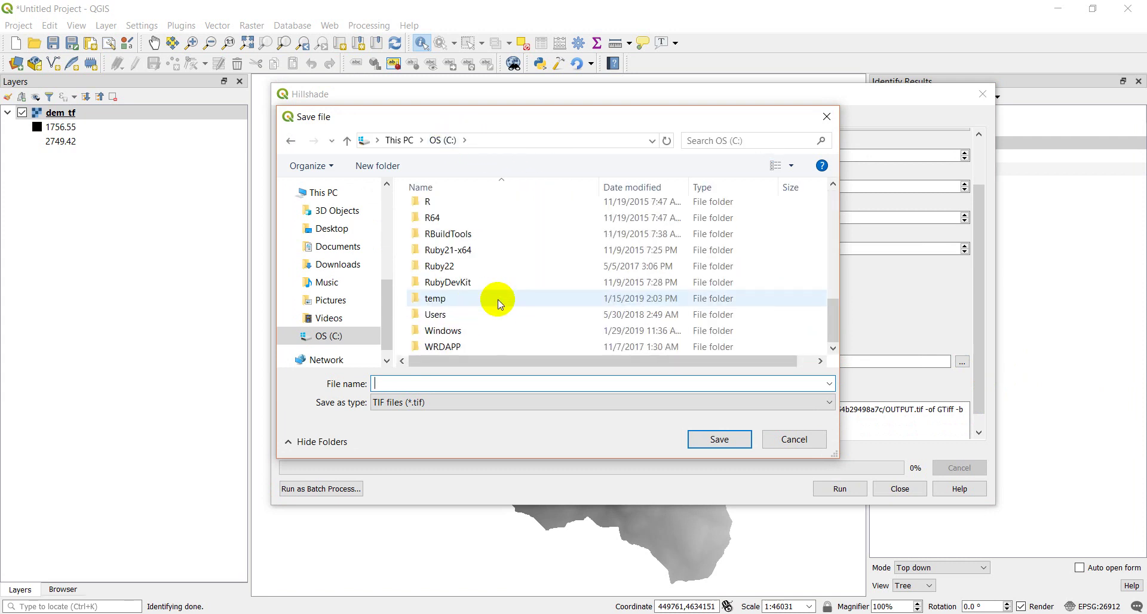
double_click(413, 299)
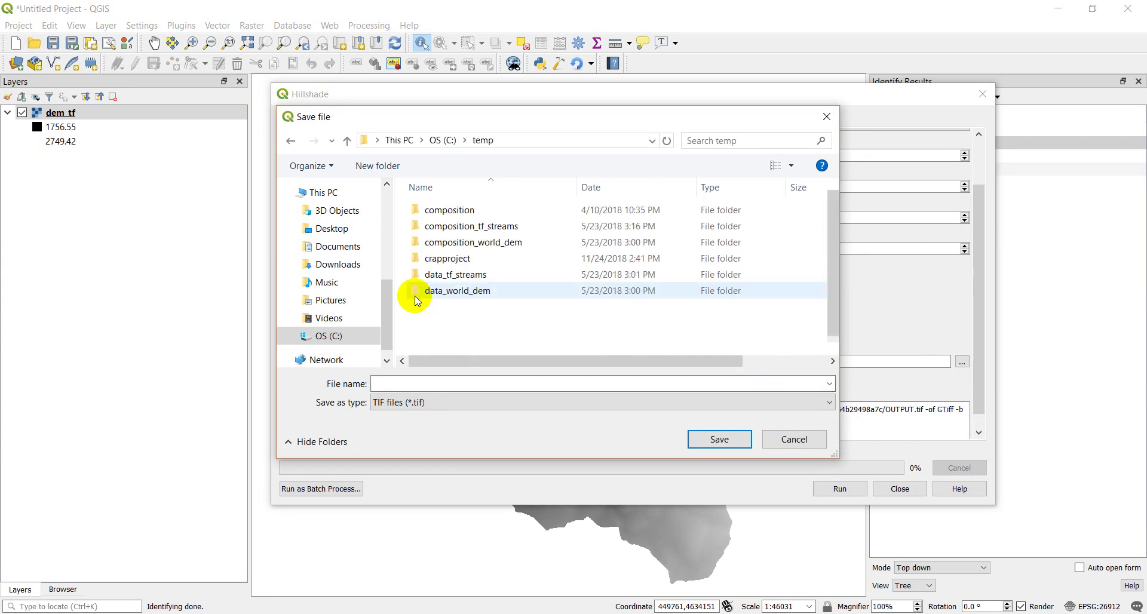
scroll(495, 314, down, 1)
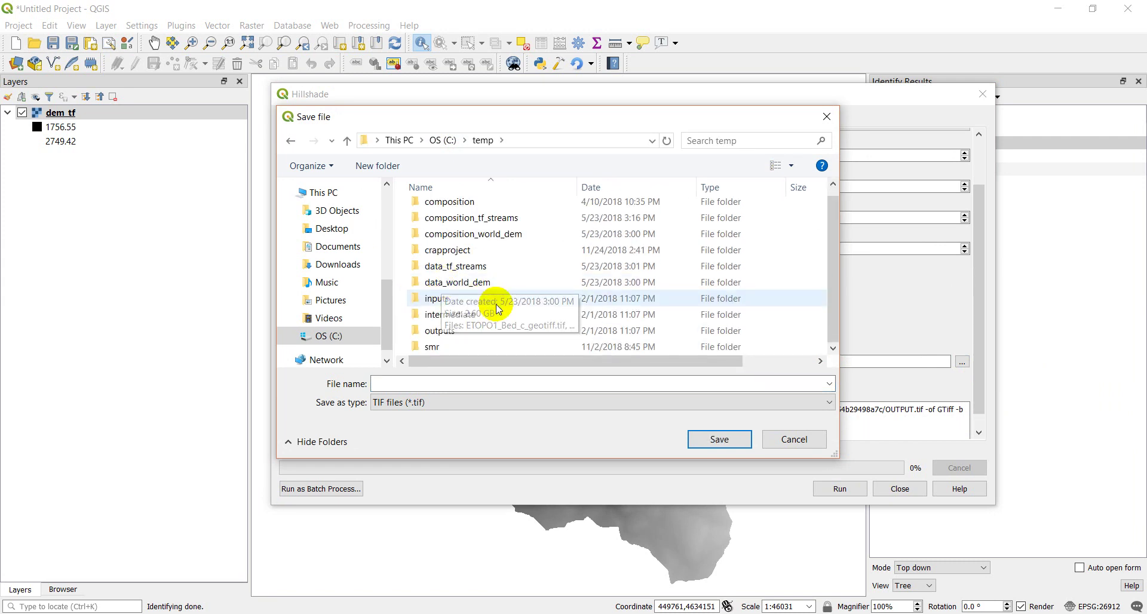
double_click(416, 333)
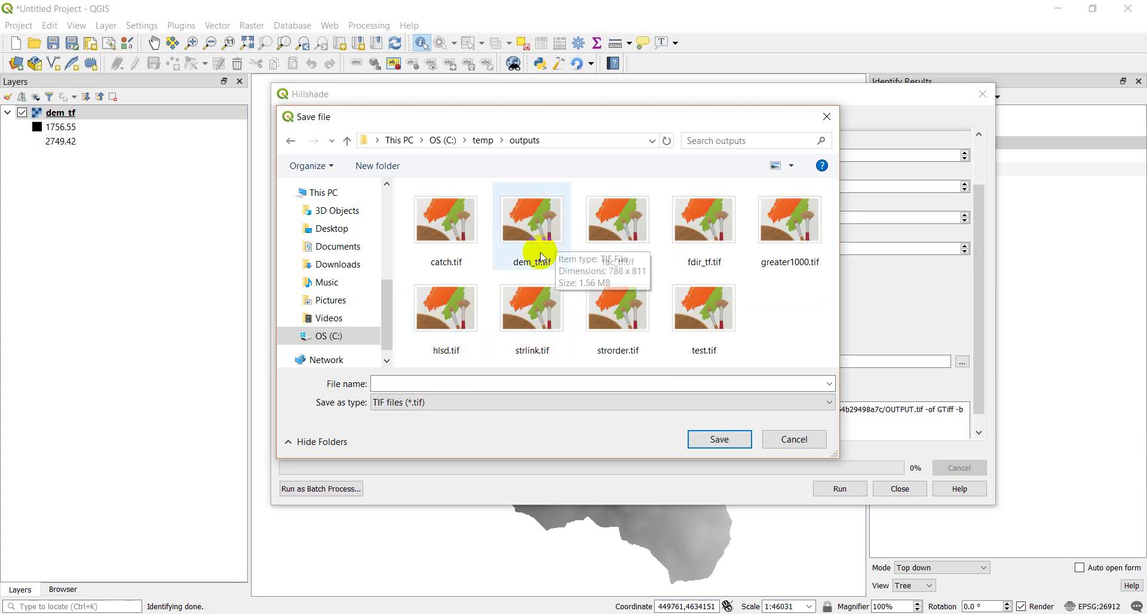
Name the hillshade output hlsd2.tif and save it
click(445, 311)
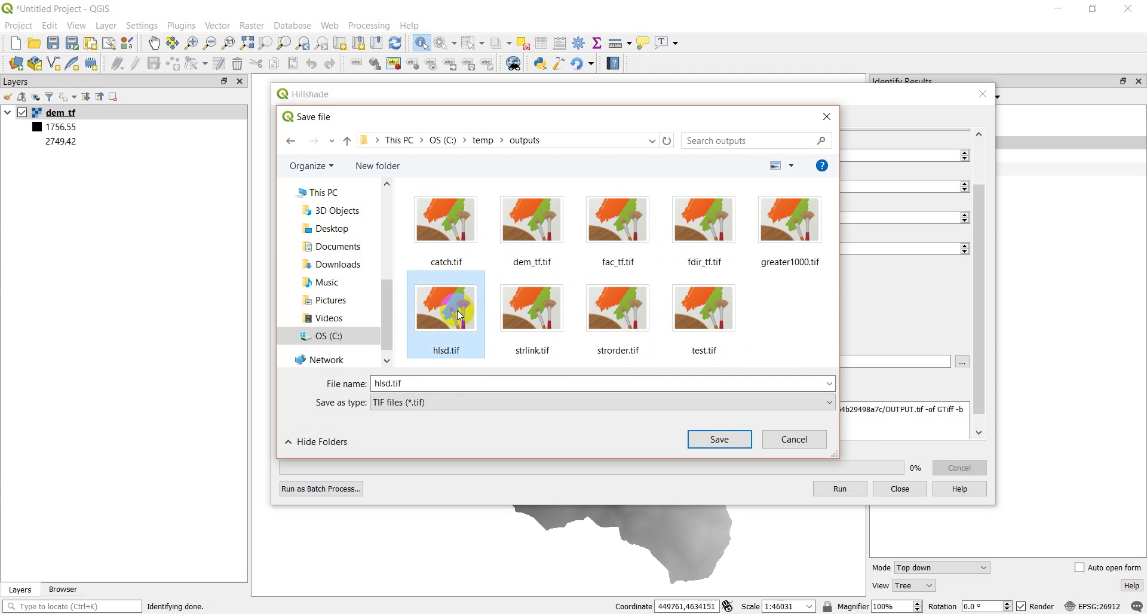
double_click(390, 384)
click(390, 384)
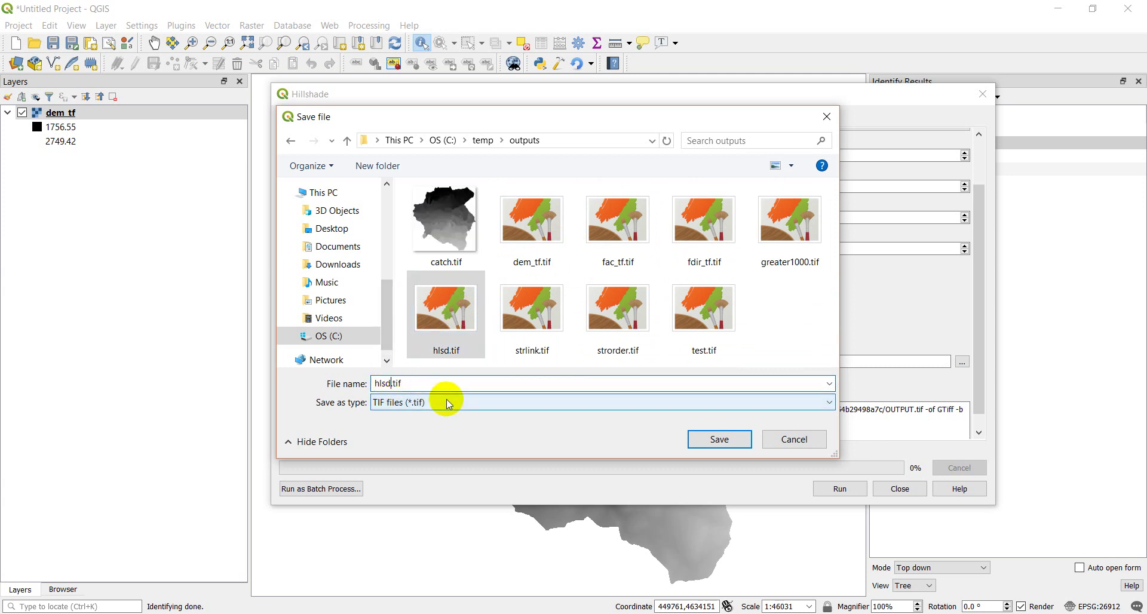
text(2)
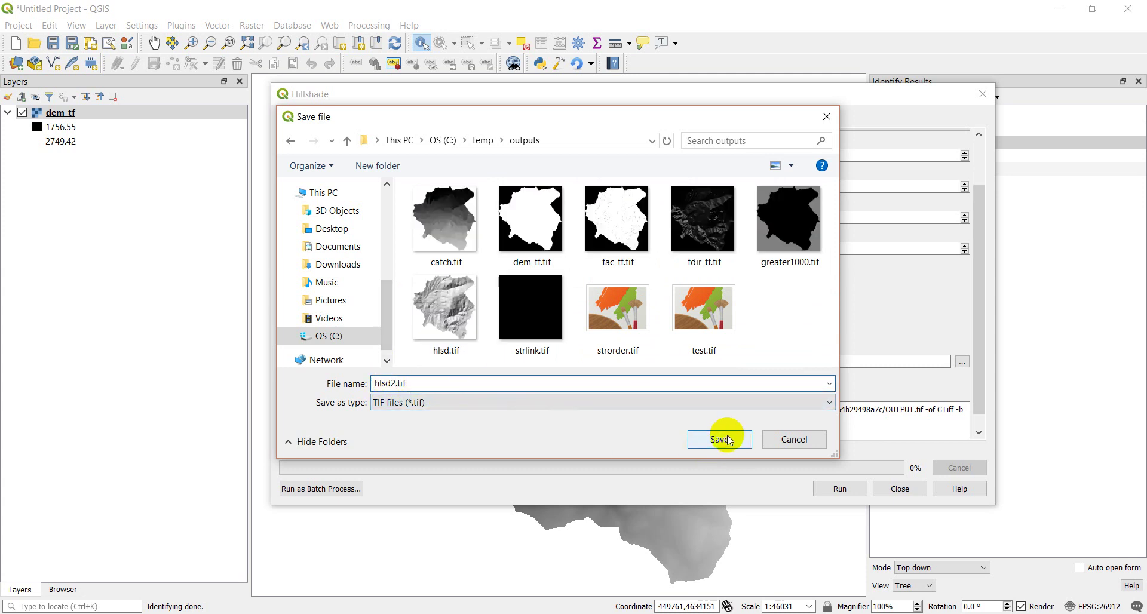
click(721, 440)
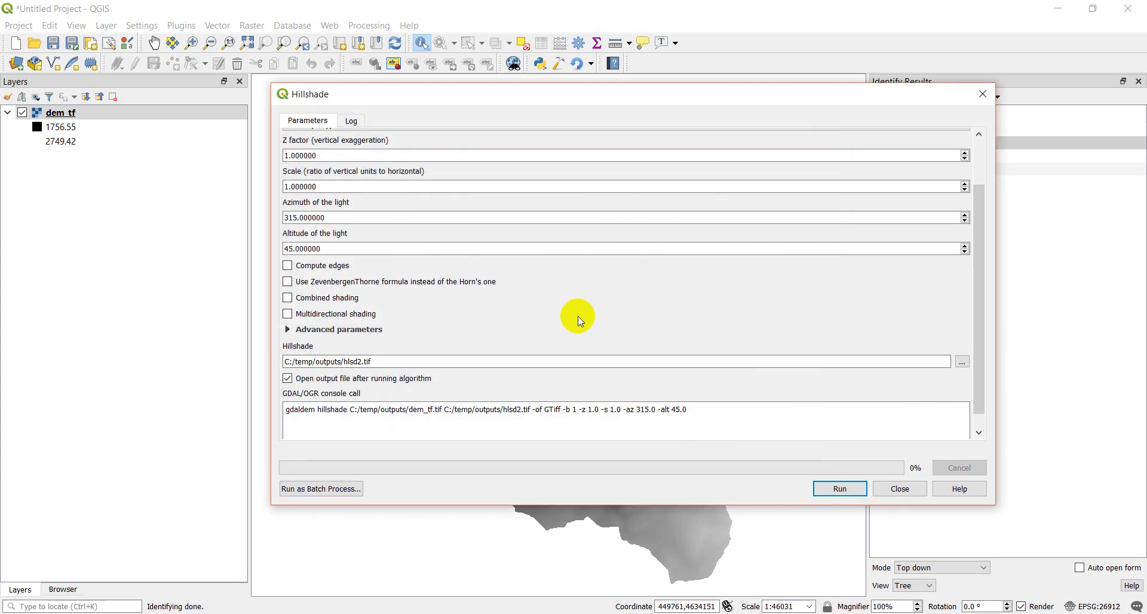
Run the Hillshade tool on dem_tf and close it once finished
click(848, 489)
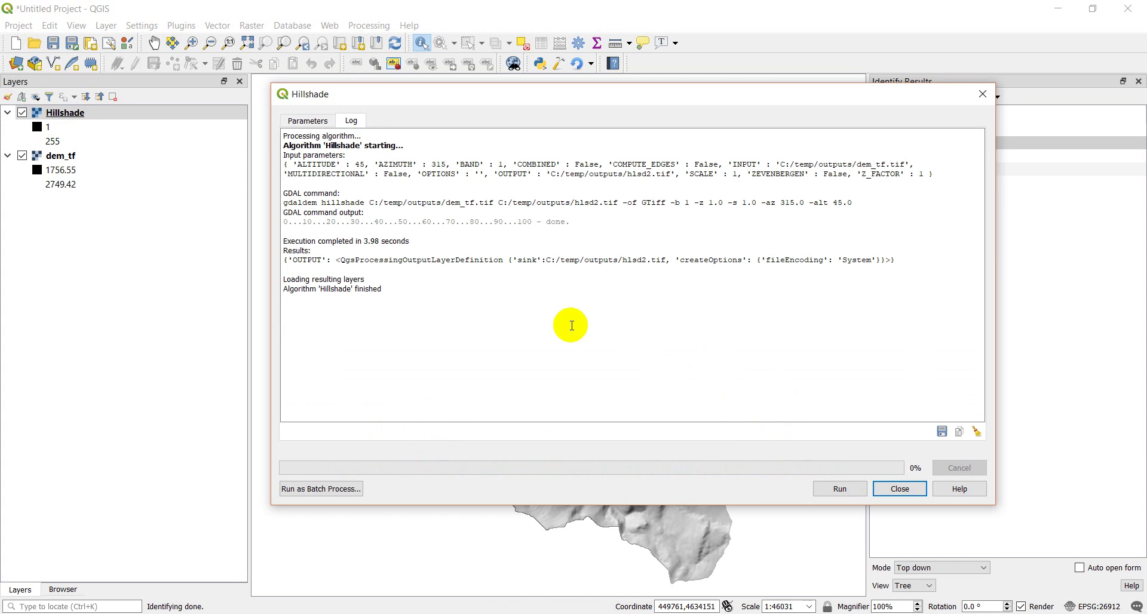
click(902, 488)
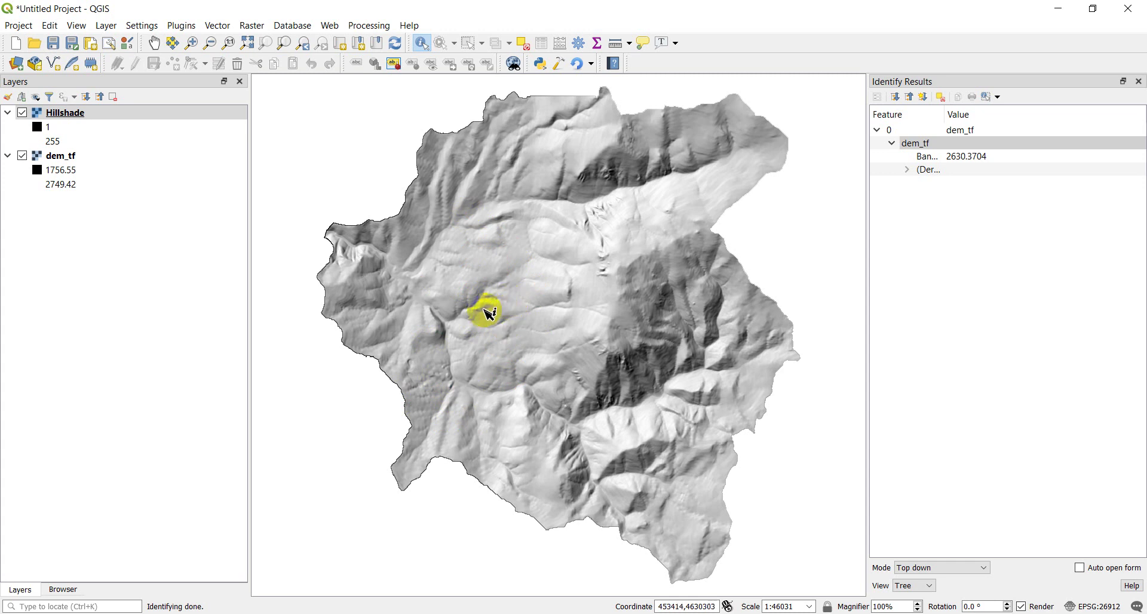
Move the Hillshade layer below dem_tf and open dem_tf's Layer Properties
click(70, 117)
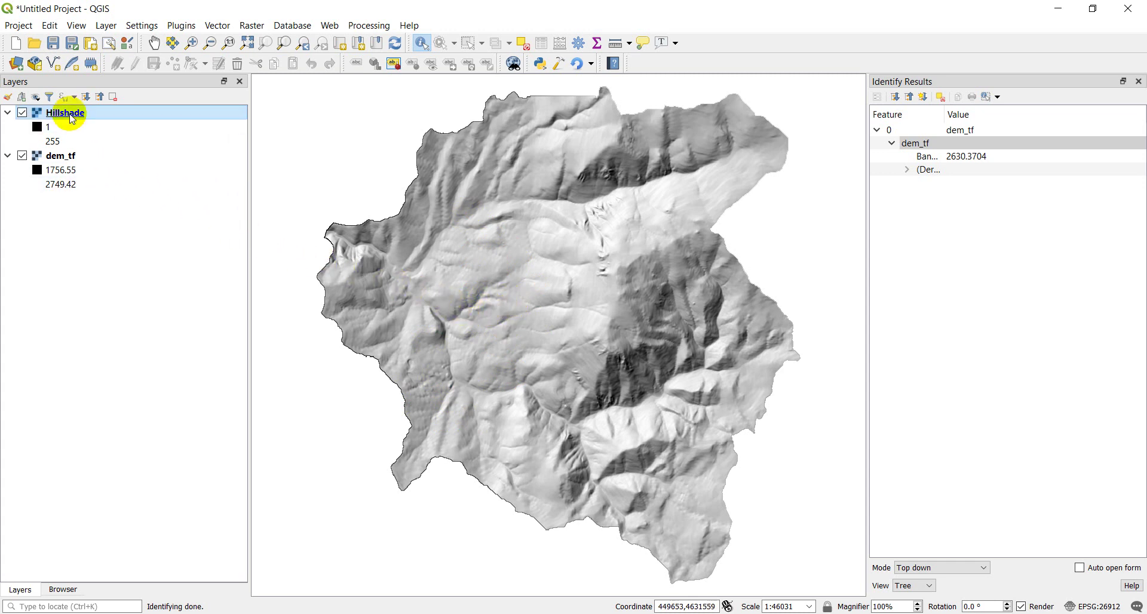
drag(71, 117, 70, 167)
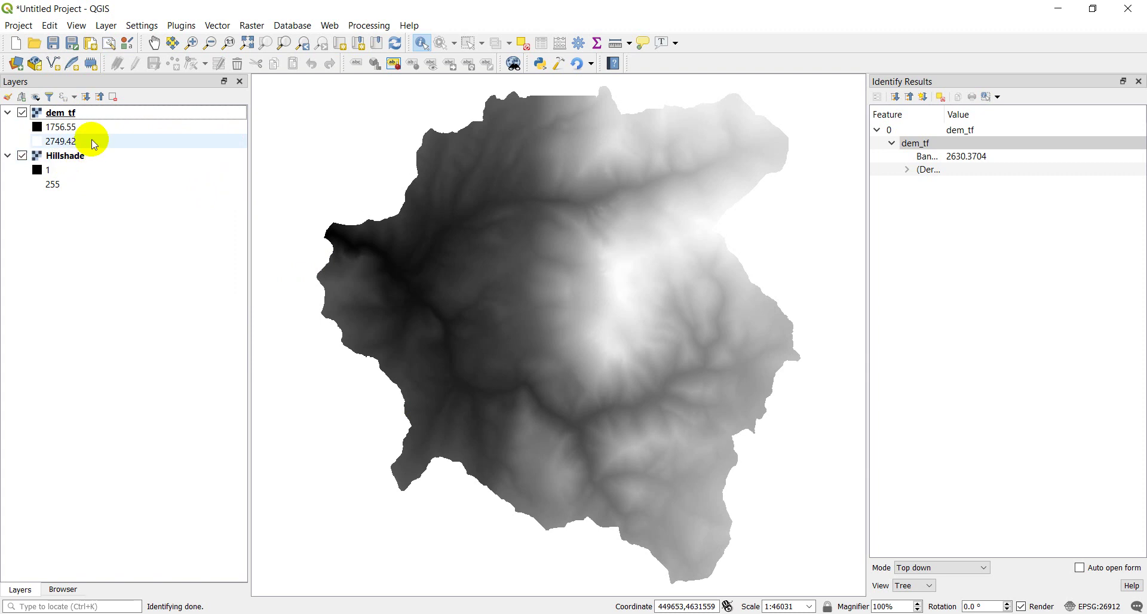
click(63, 114)
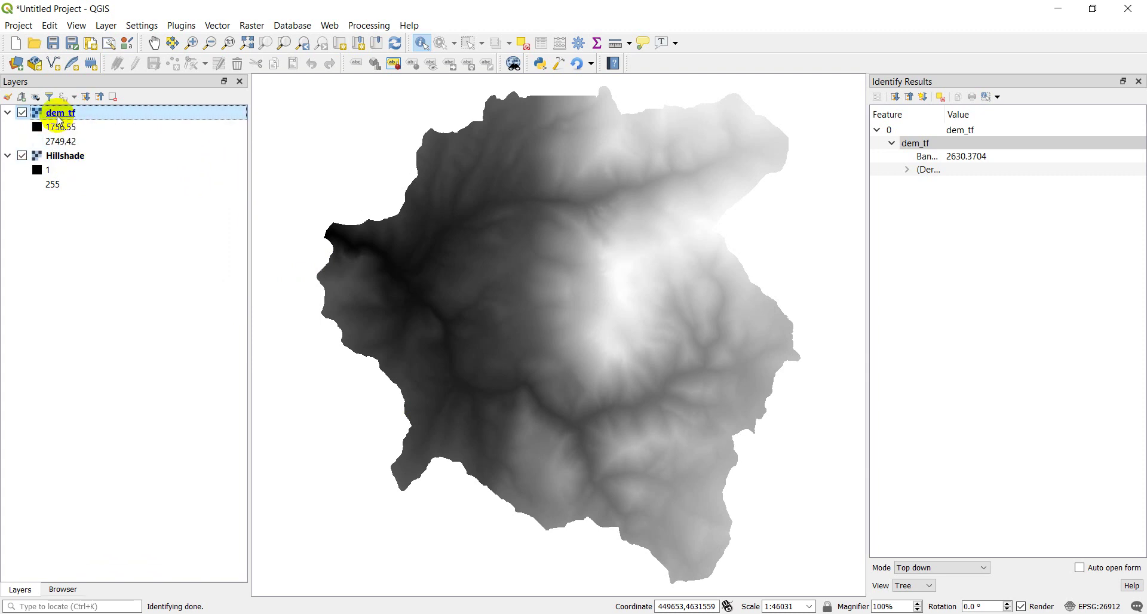
double_click(59, 119)
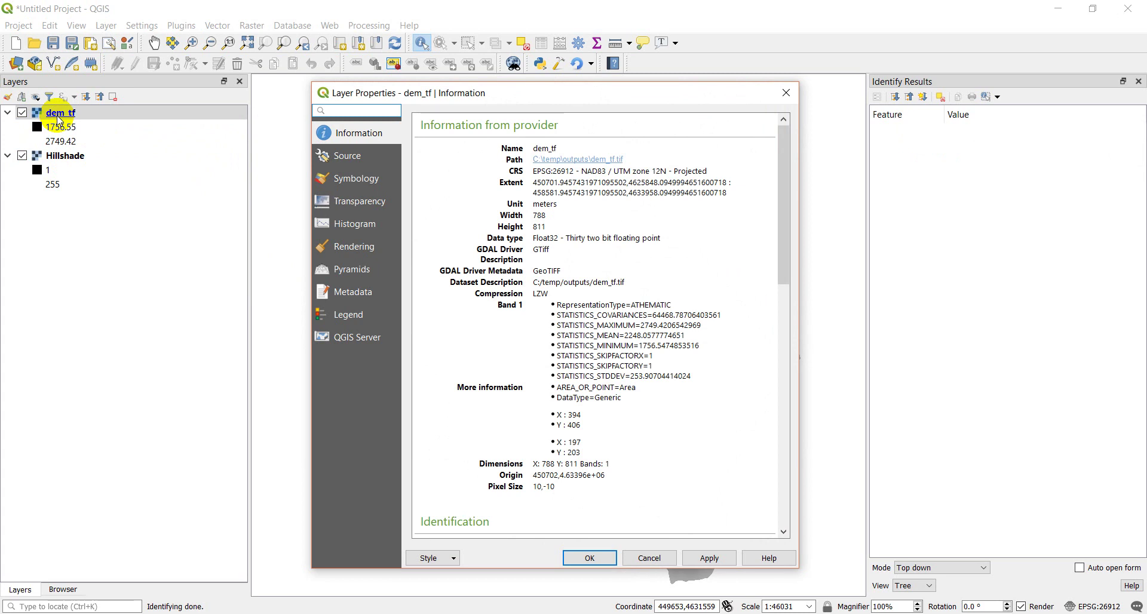
Render dem_tf as Singleband pseudocolor with the Elevation GreenBrownWhite colour ramp
click(363, 185)
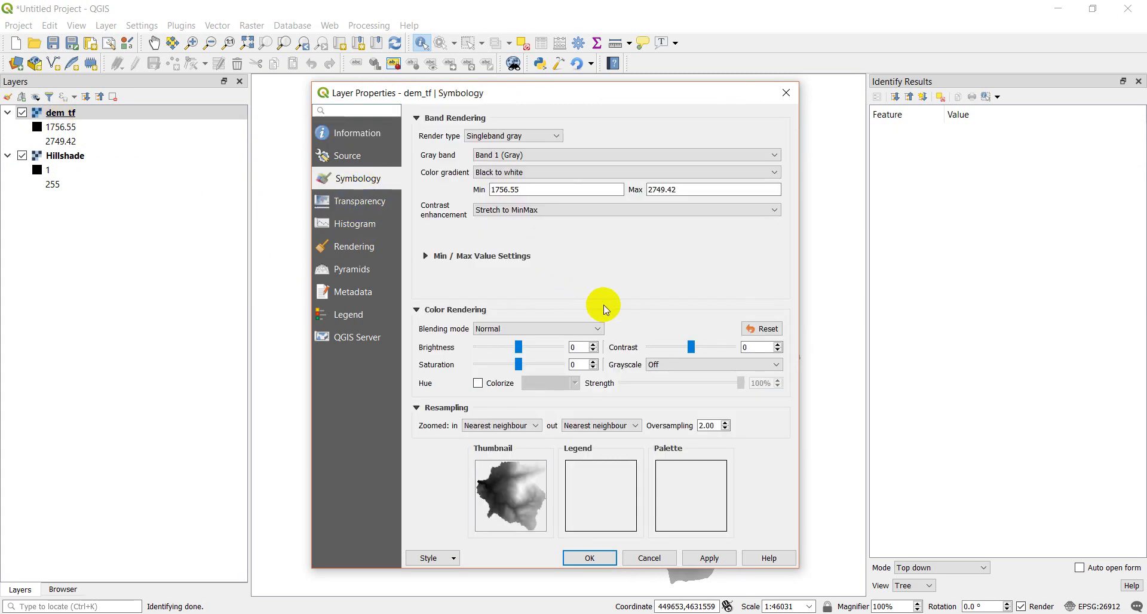
click(541, 138)
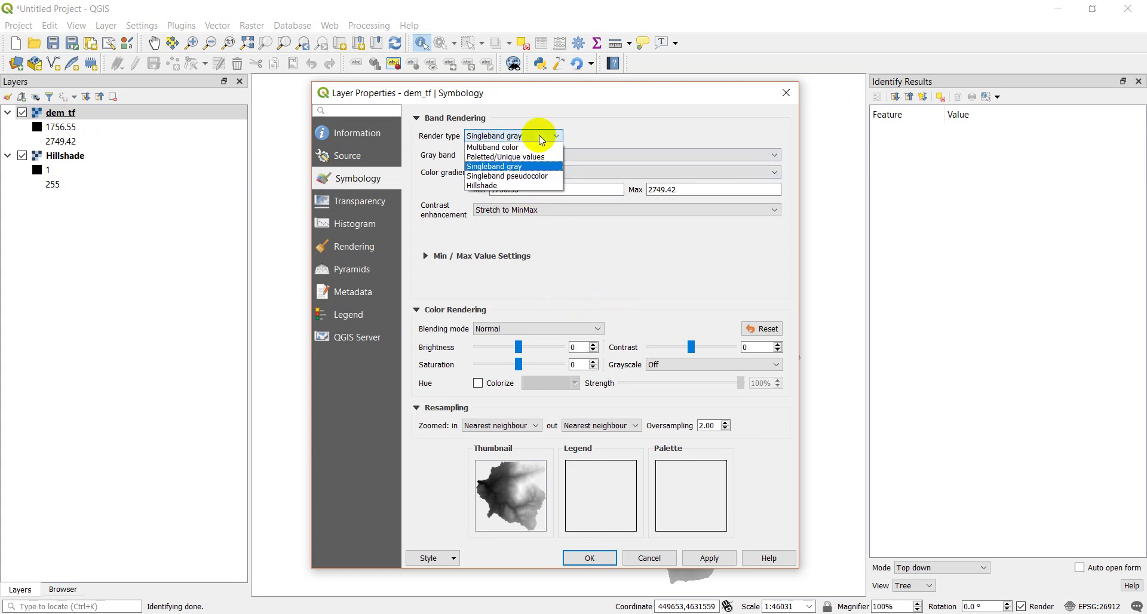
click(528, 177)
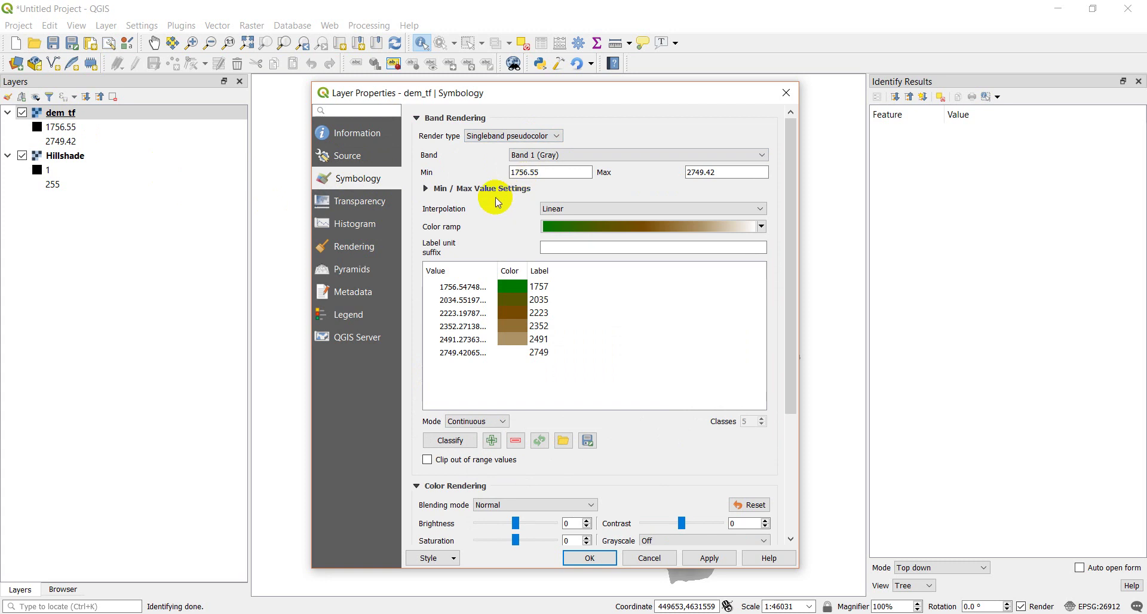
click(763, 227)
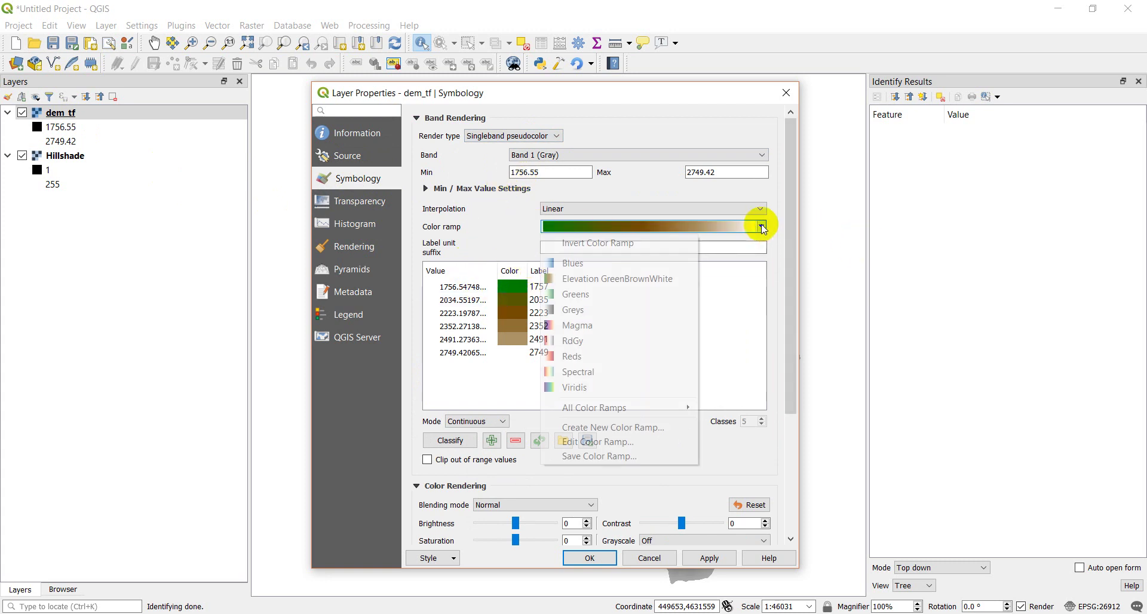
click(585, 281)
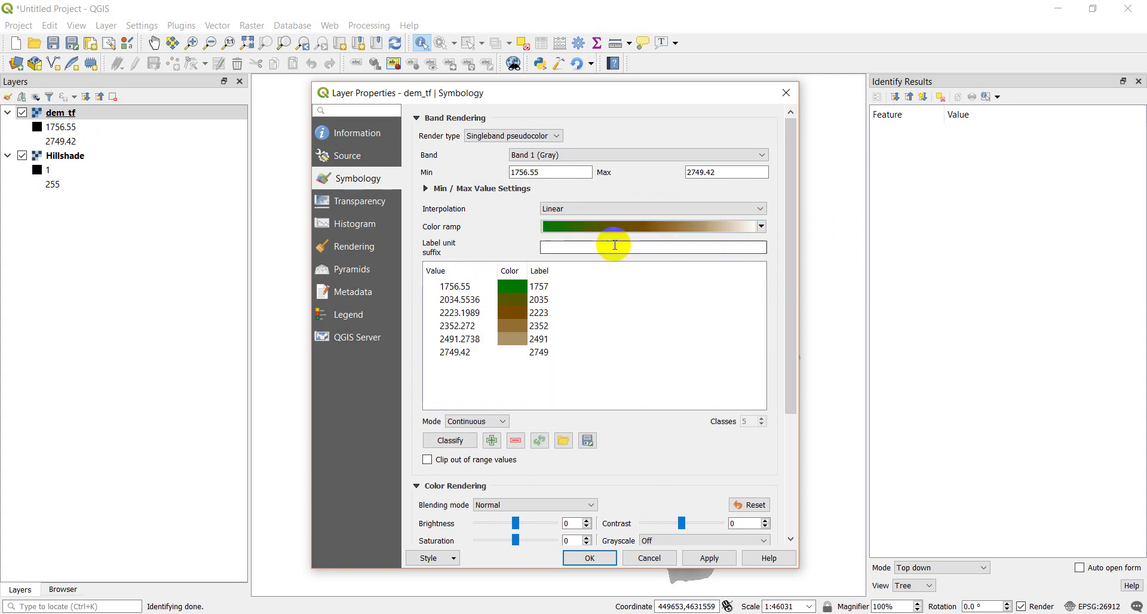
click(529, 327)
click(525, 364)
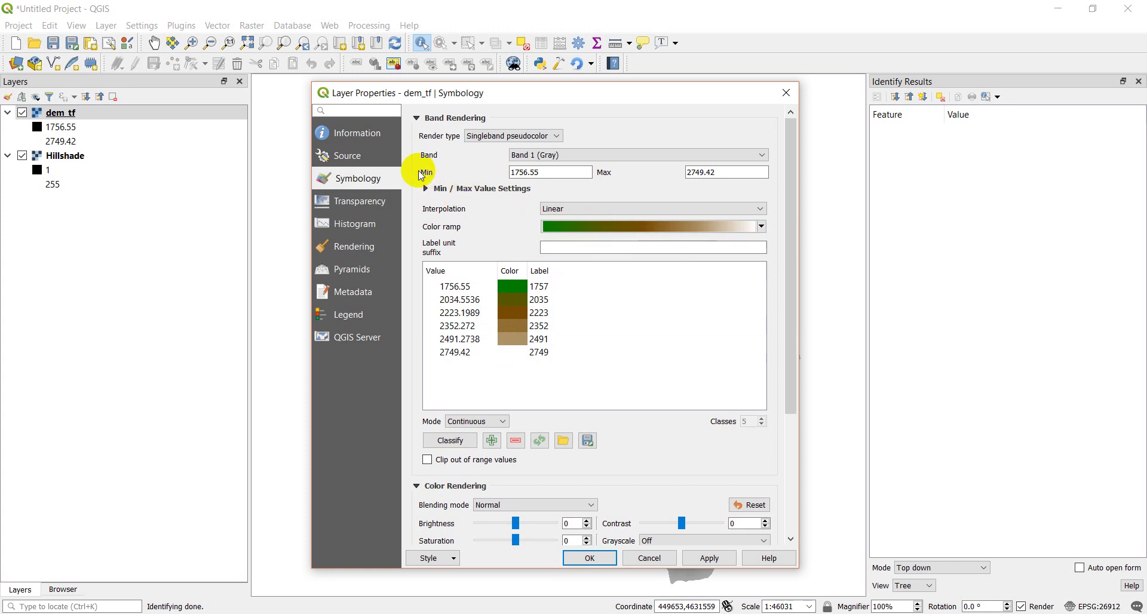
Set dem_tf's global opacity to 60% and apply the changes
click(352, 208)
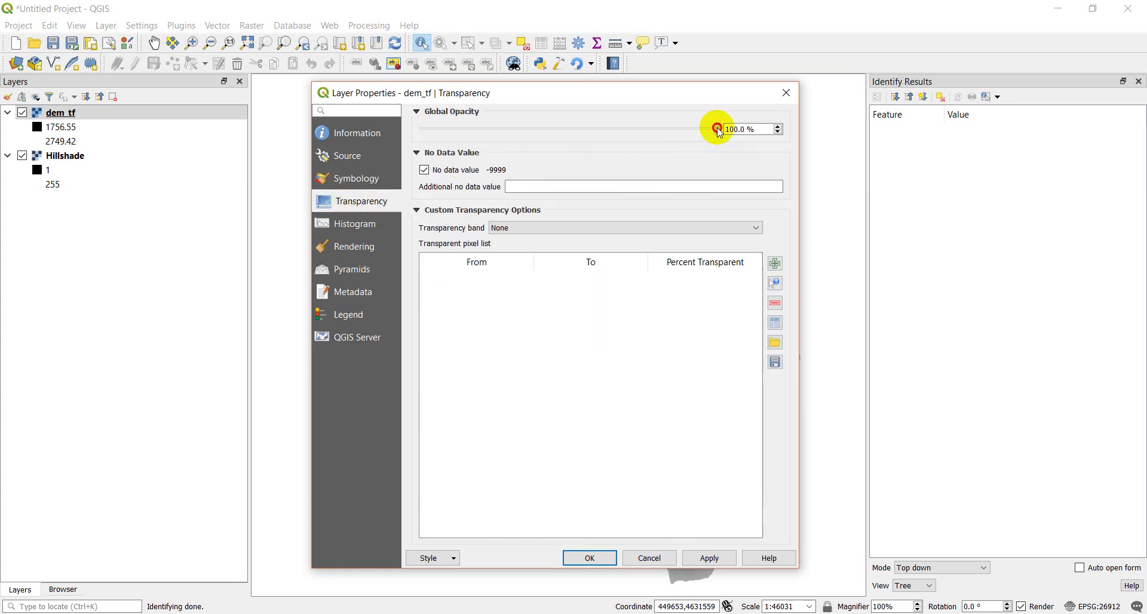
drag(717, 128, 680, 129)
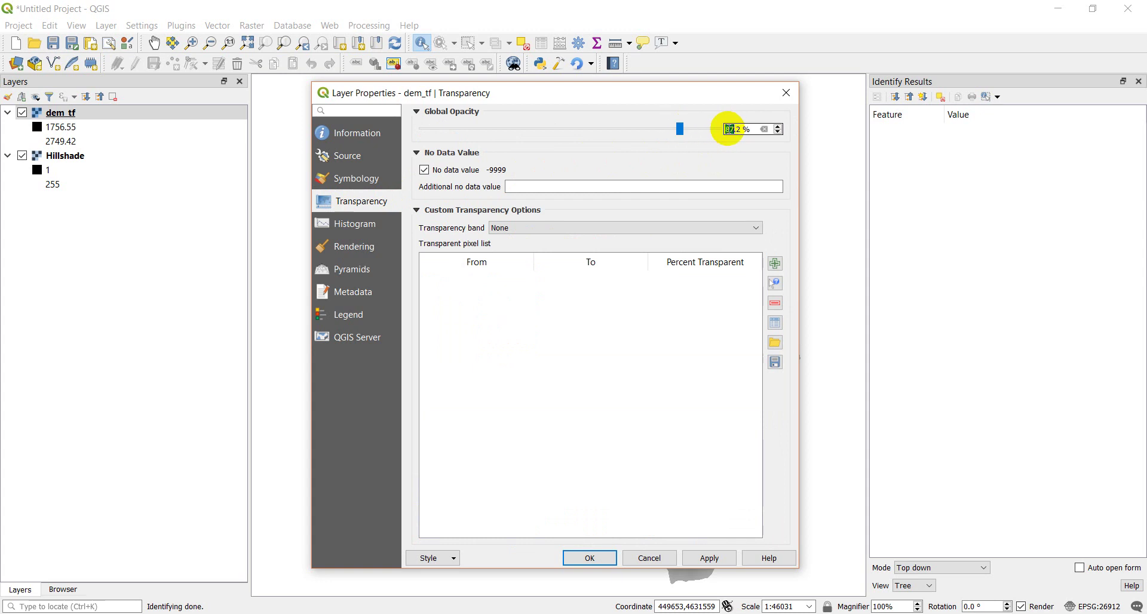
text(60)
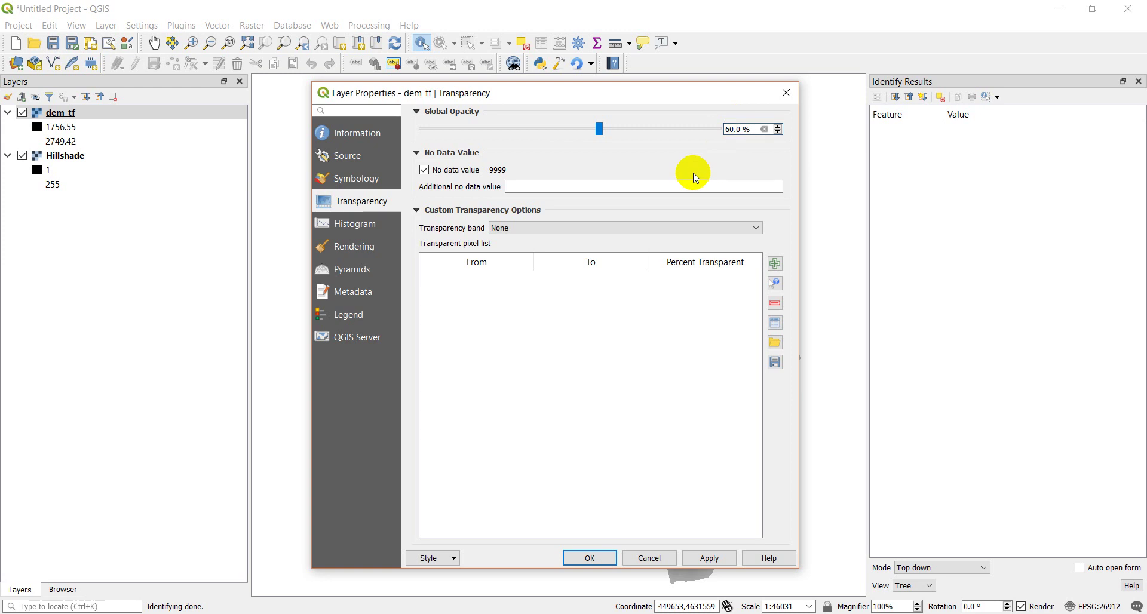
drag(585, 96, 899, 60)
click(1023, 520)
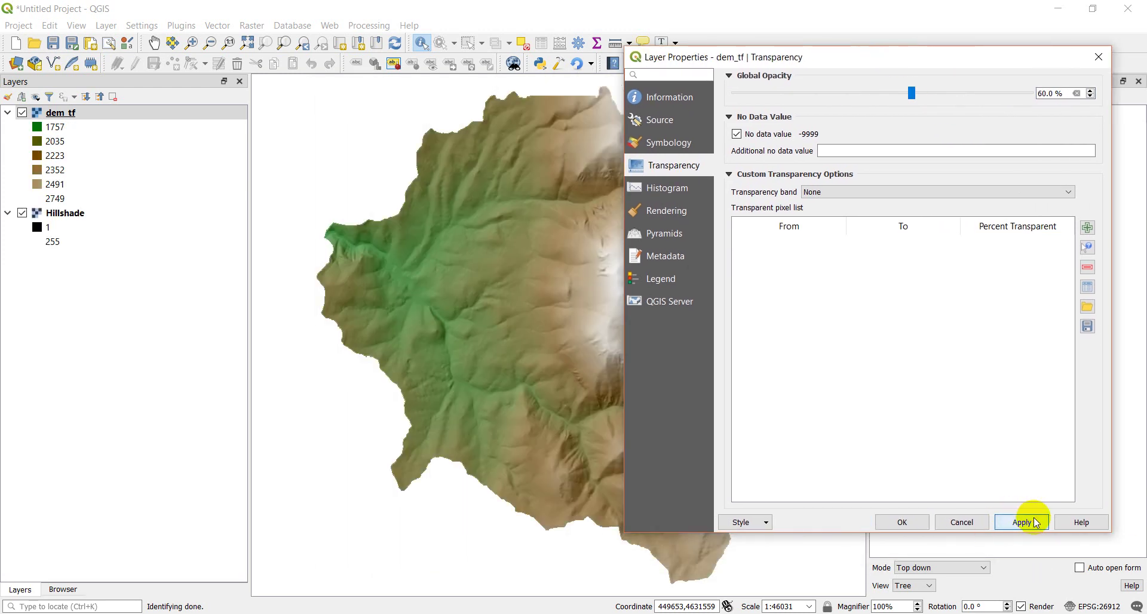
Close the dem_tf Layer Properties and pan over the coloured shaded-relief map
click(1099, 57)
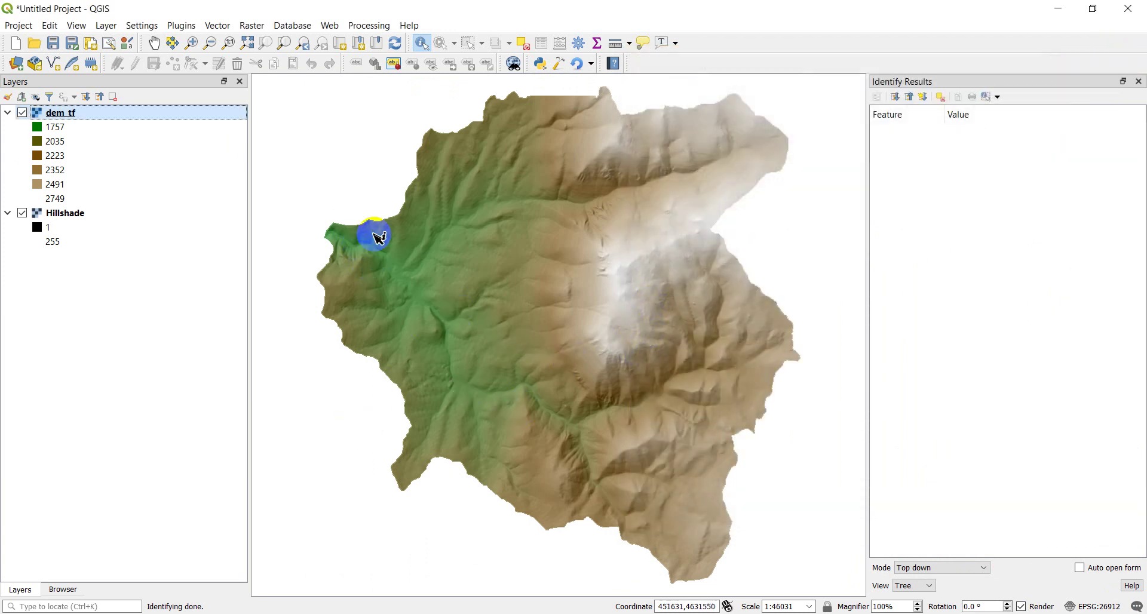
click(624, 345)
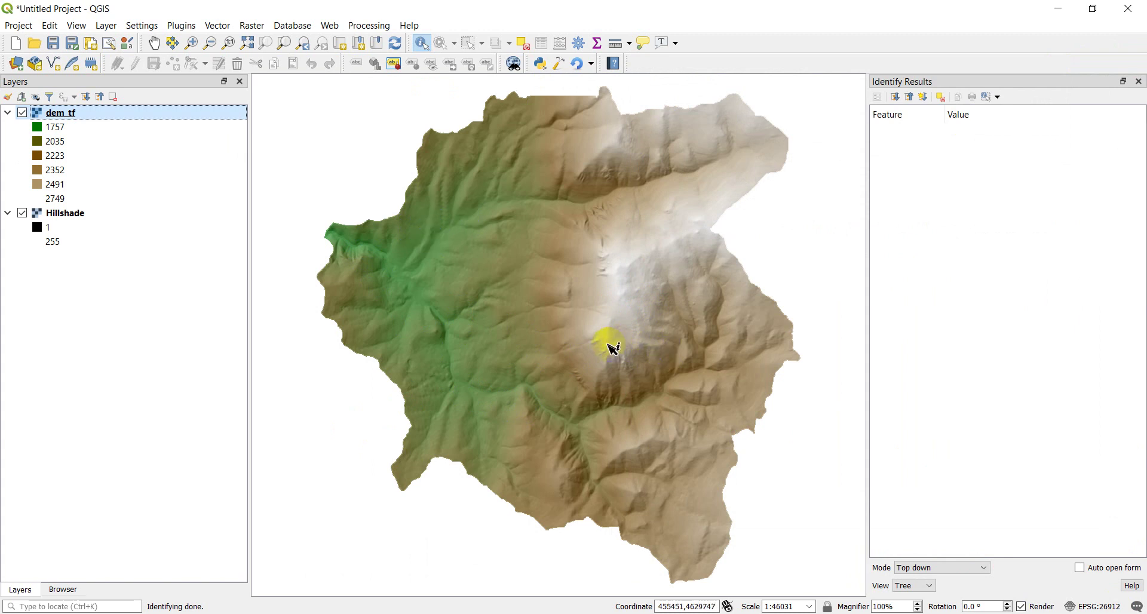
mouse_move(640, 327)
mouse_down()
mouse_move(630, 335)
mouse_move(571, 314)
mouse_move(601, 317)
mouse_move(581, 302)
mouse_up()
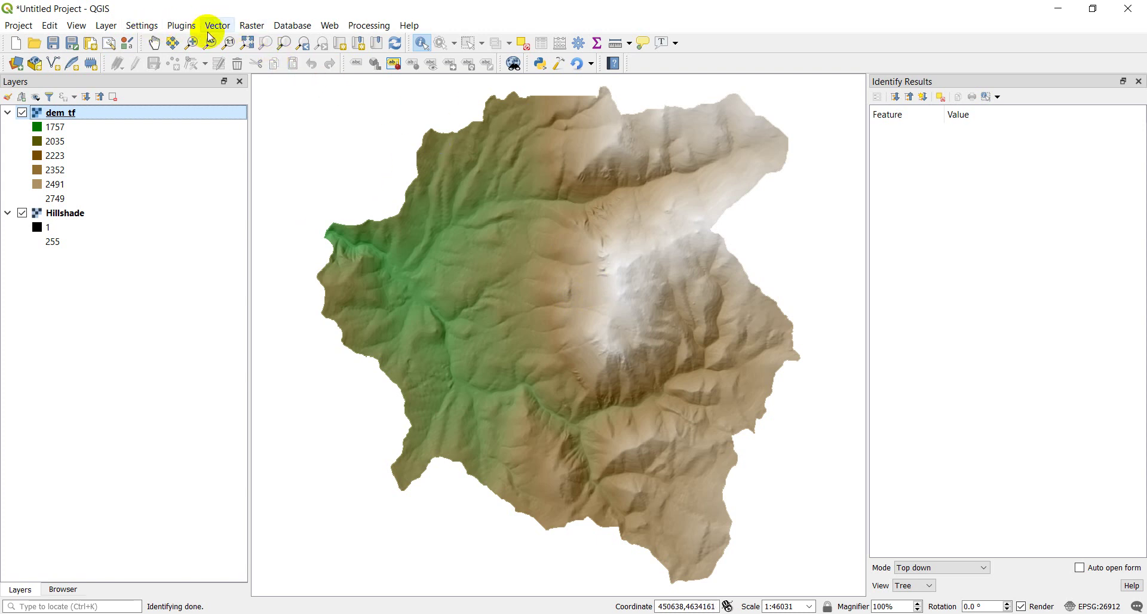
Open Raster > Analysis > Slope for dem_tf, with Band 1 and vertical ratio 1.0
click(254, 28)
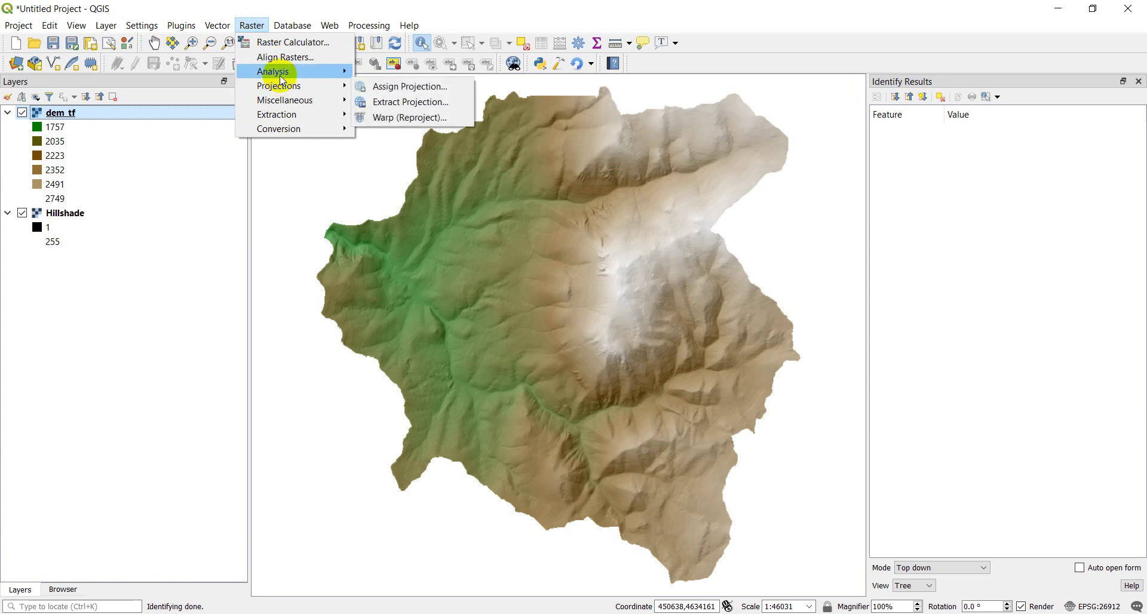
mouse_move(282, 78)
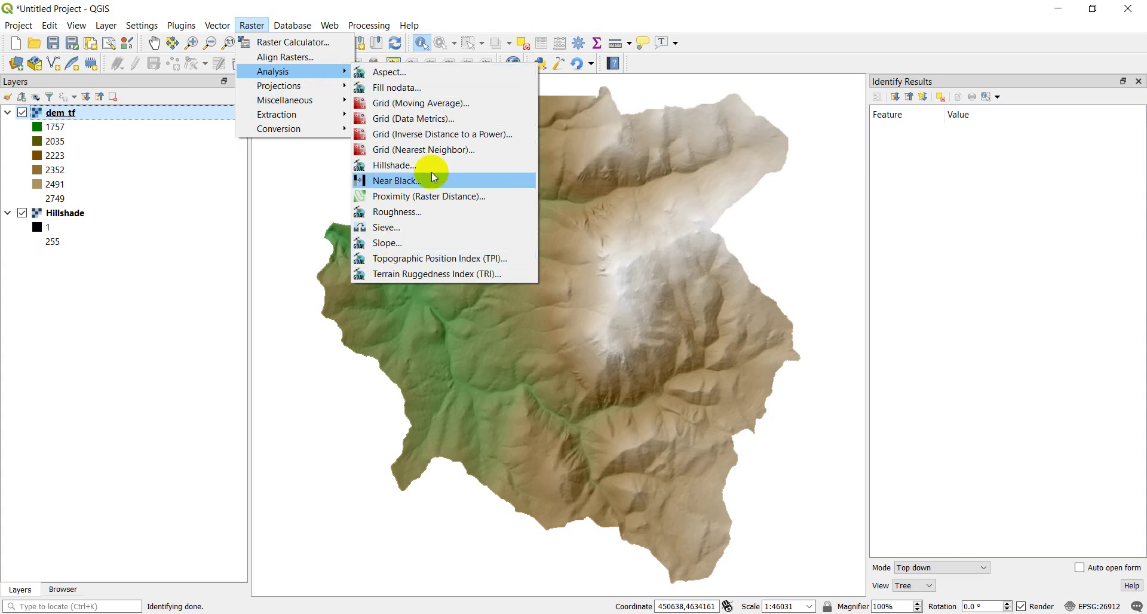
click(388, 244)
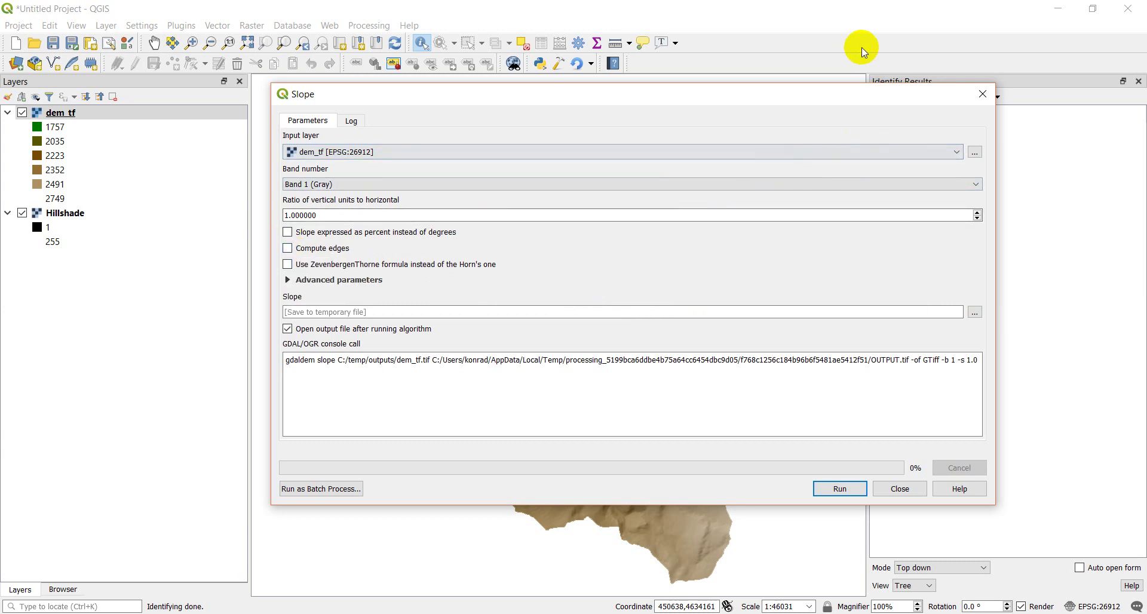
Close the Slope tool and zoom in along the DEM's jagged watershed edge
click(918, 487)
scroll(475, 137, up, 3)
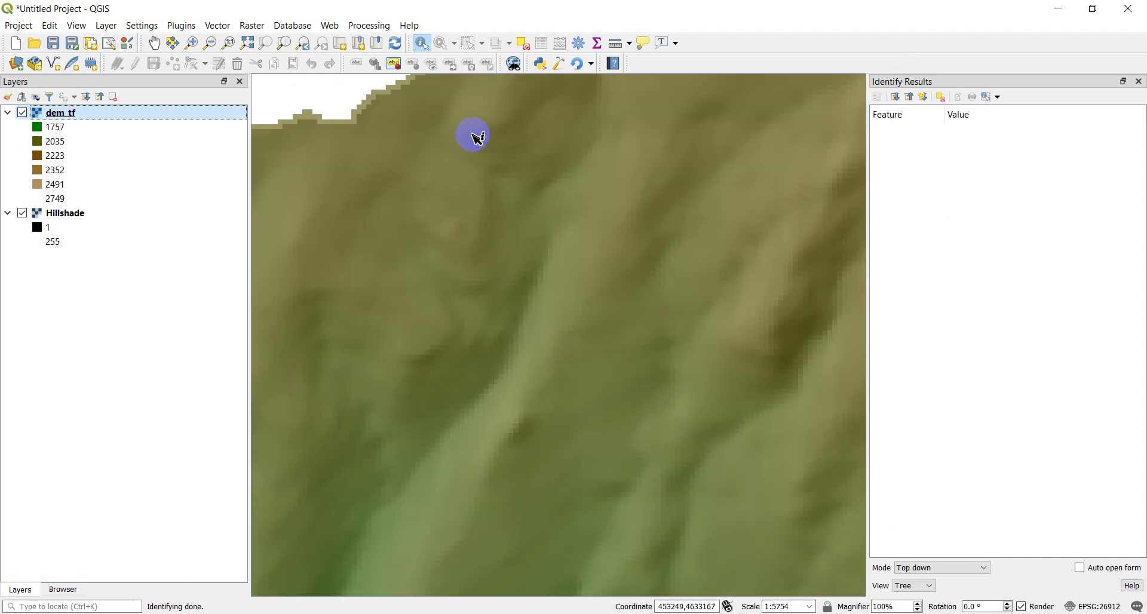
scroll(526, 233, up, 3)
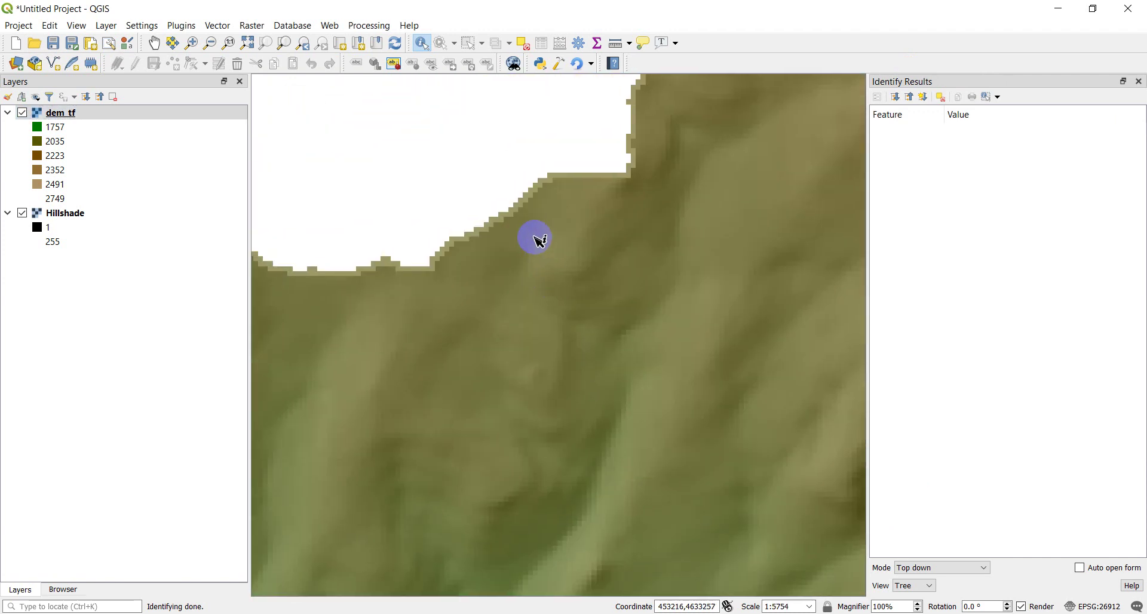
drag(476, 149, 630, 221)
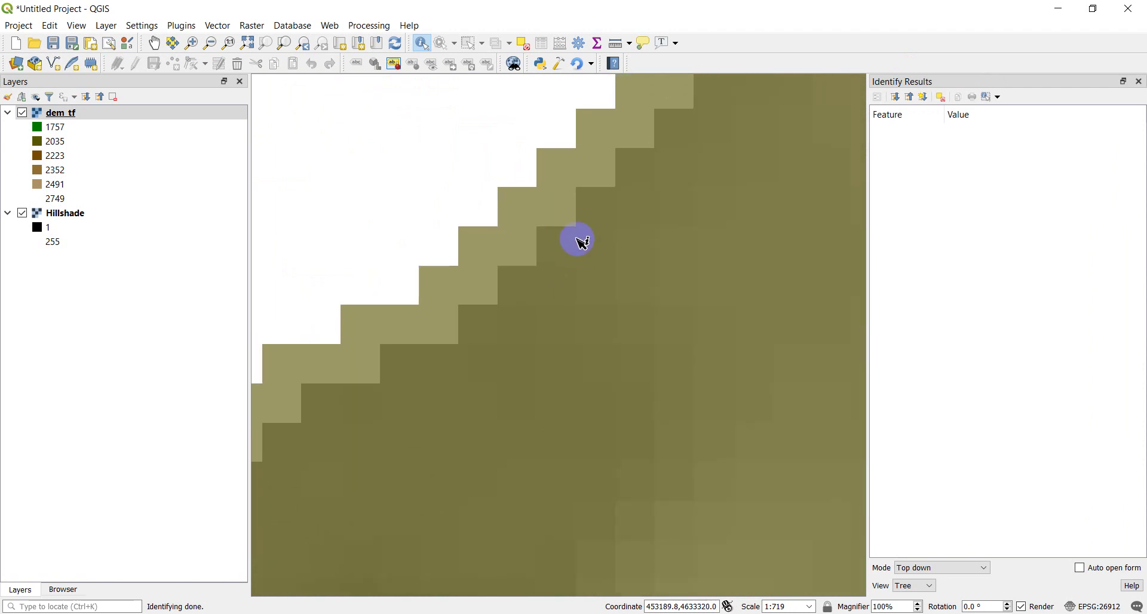
Toggle the Hillshade layer off and on to compare the DEM edge cells
click(22, 213)
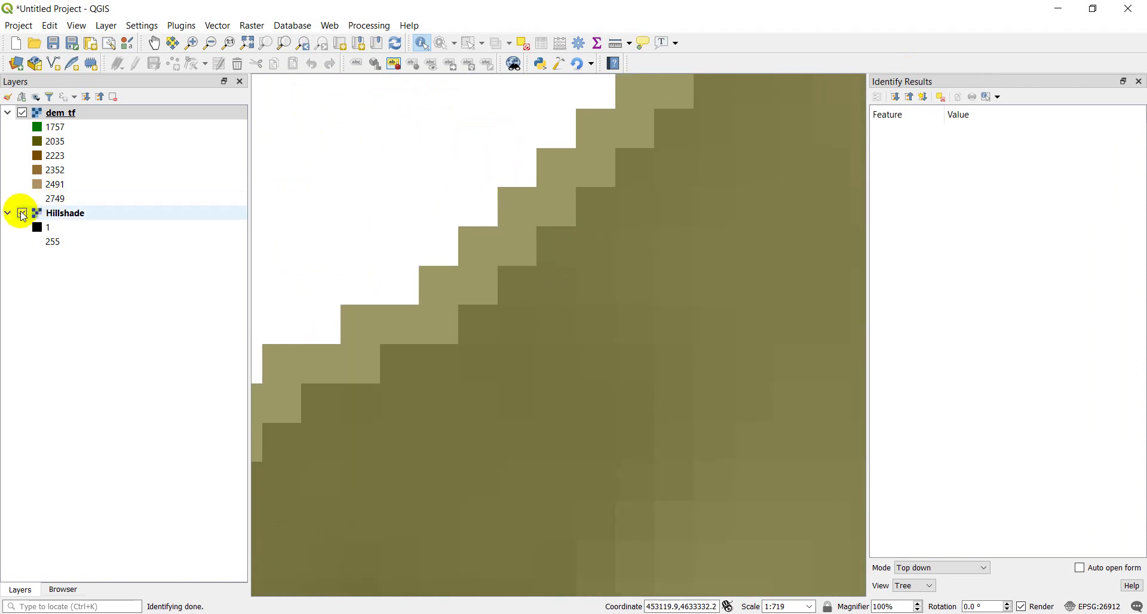
click(22, 214)
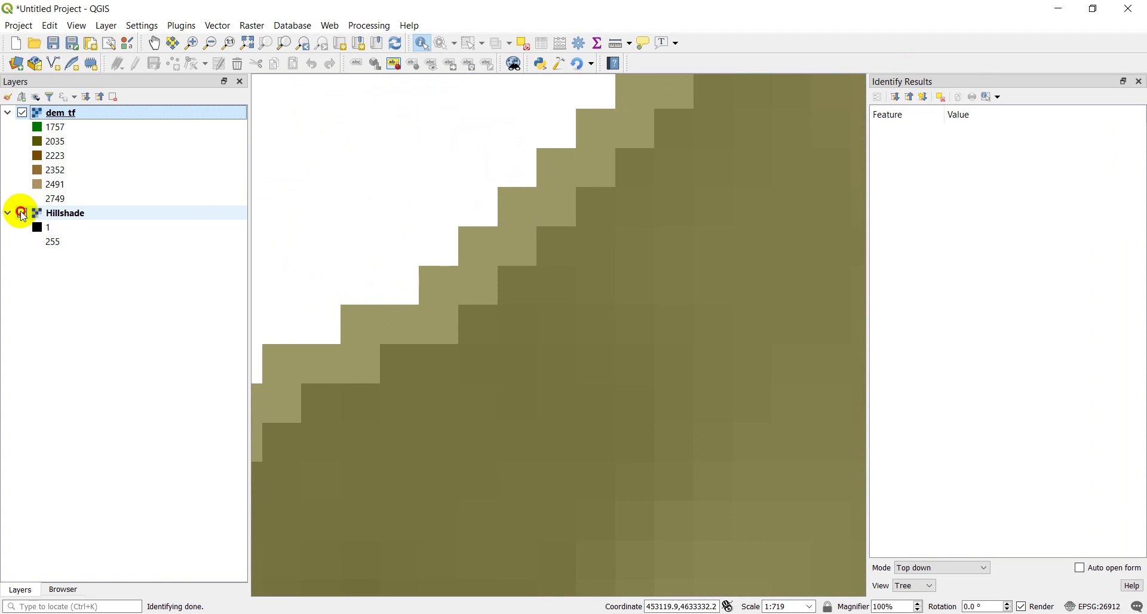
click(22, 213)
click(22, 213)
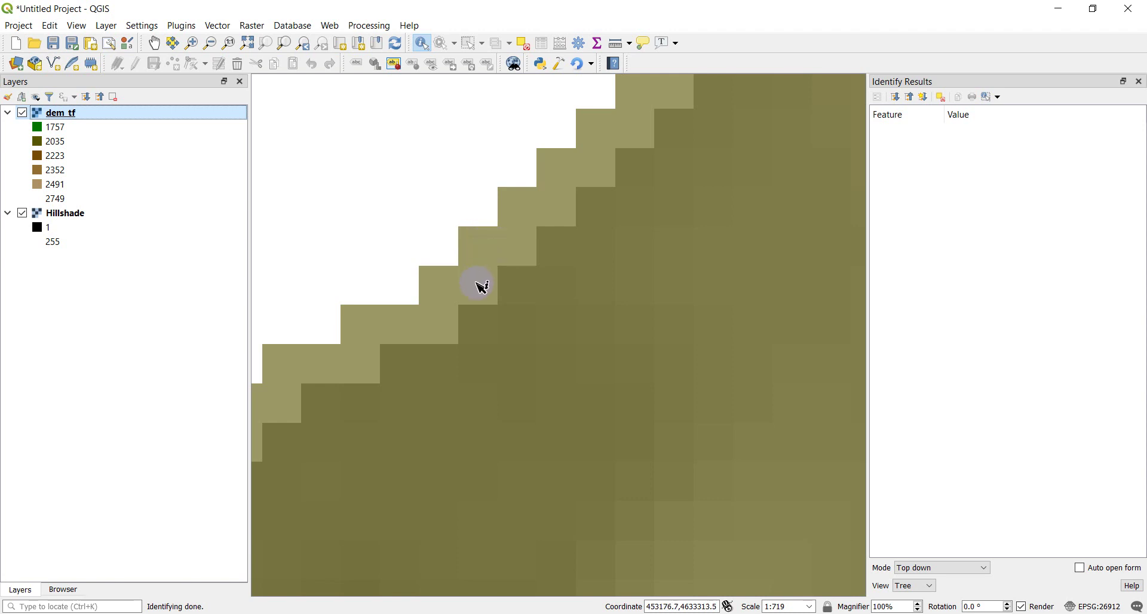
Identify several dem_tf edge cells and one beyond the edge, confirming they return no values
click(490, 334)
click(577, 257)
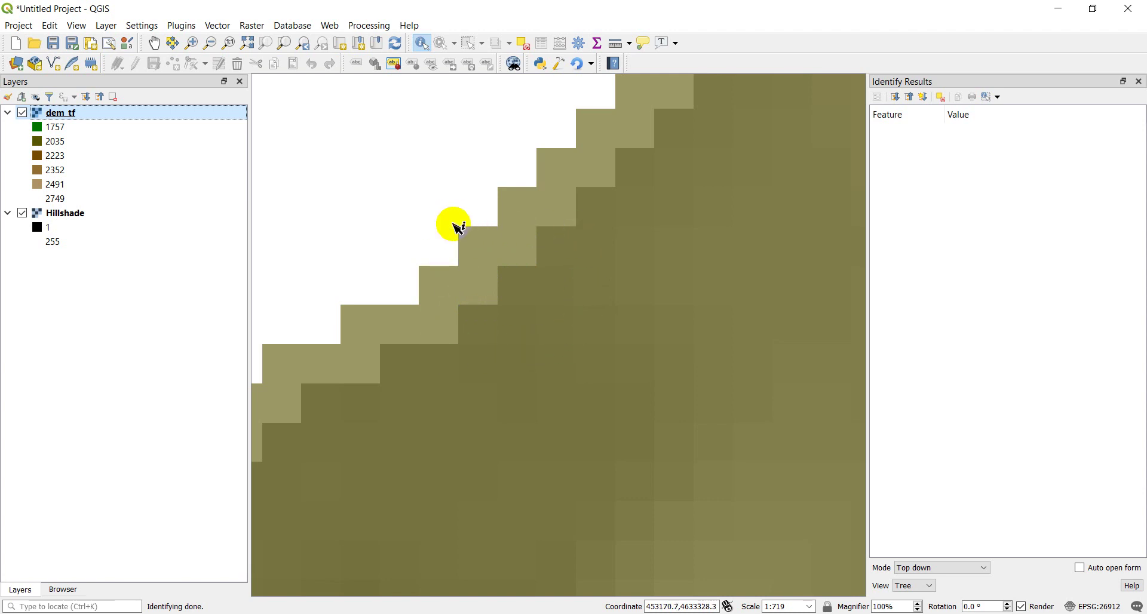
click(474, 222)
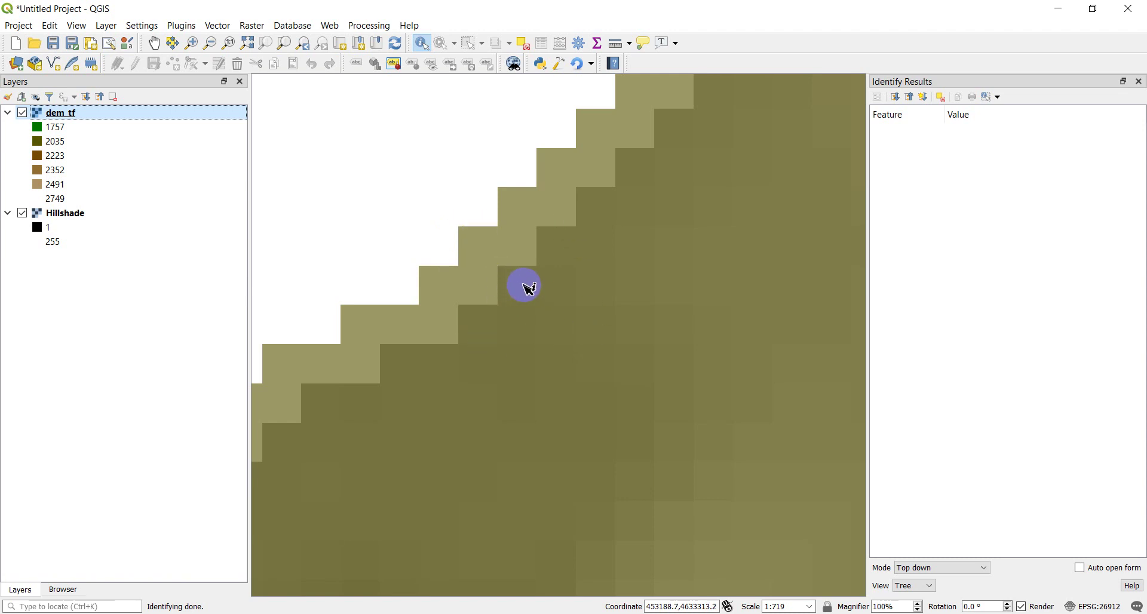
click(494, 207)
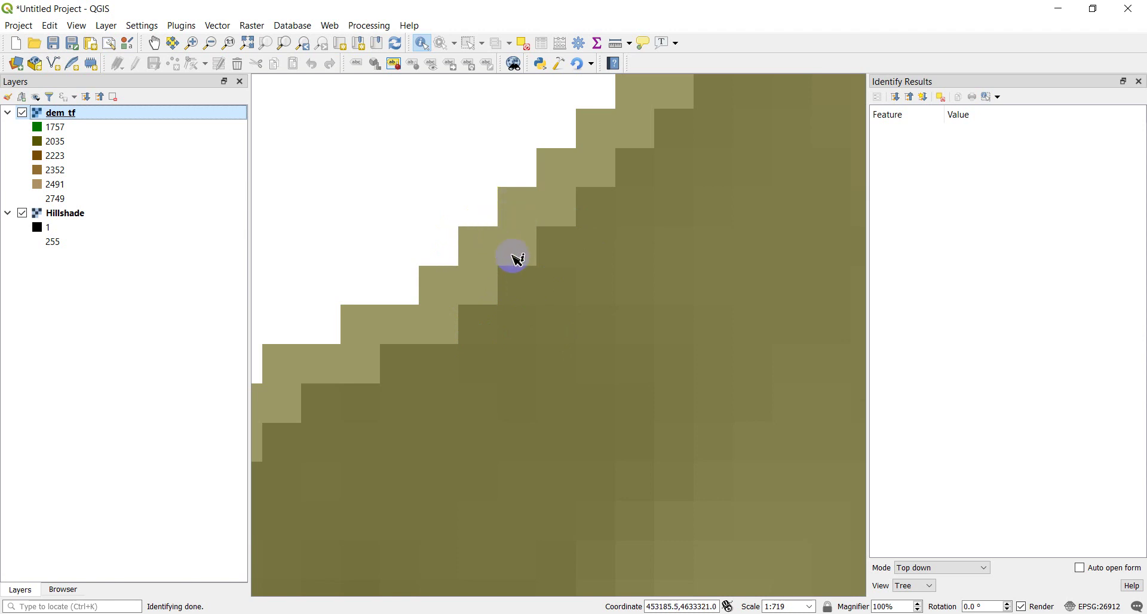
mouse_move(496, 227)
mouse_down()
mouse_move(515, 174)
mouse_move(404, 238)
mouse_move(468, 195)
mouse_move(508, 236)
mouse_move(464, 259)
mouse_up()
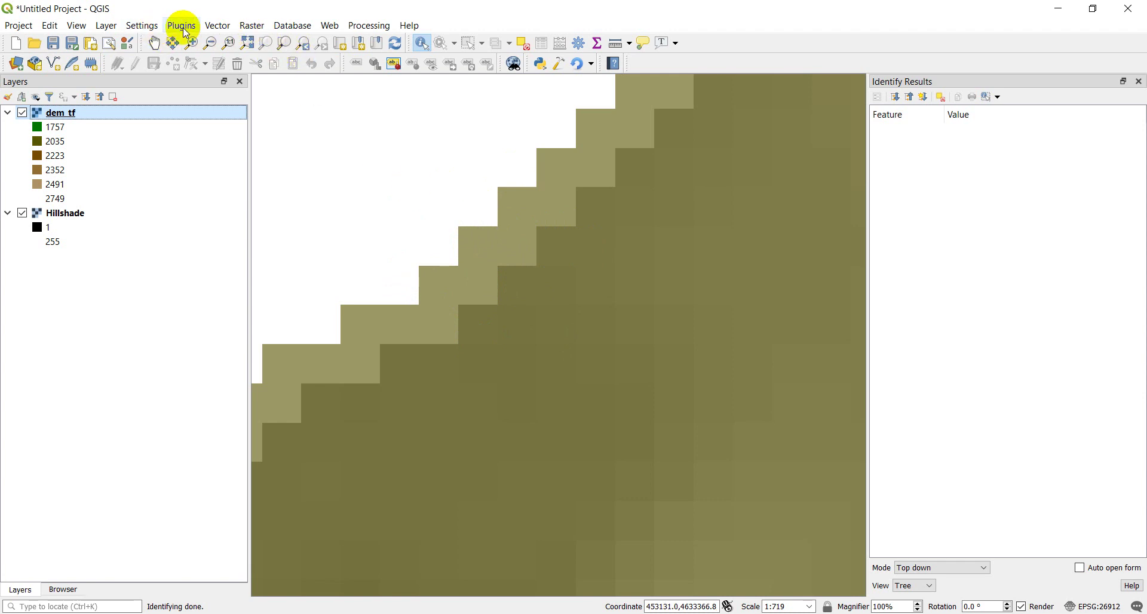
Run Slope on dem_tf with Compute edges off, saving to C:/temp/outputs/slope_per.tif
click(253, 27)
mouse_move(311, 71)
click(411, 251)
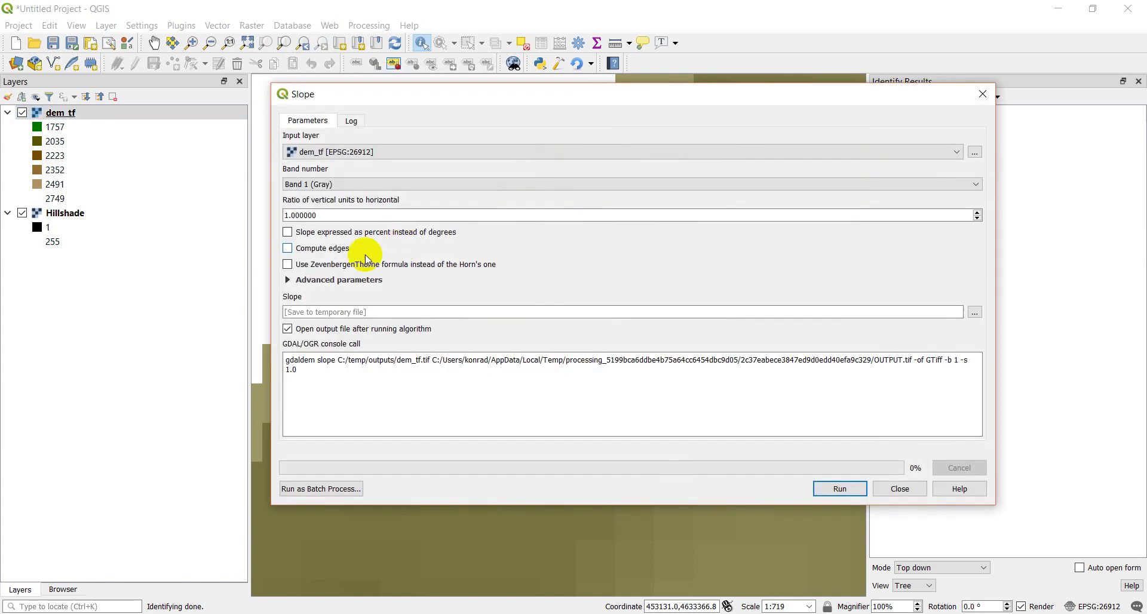
click(288, 249)
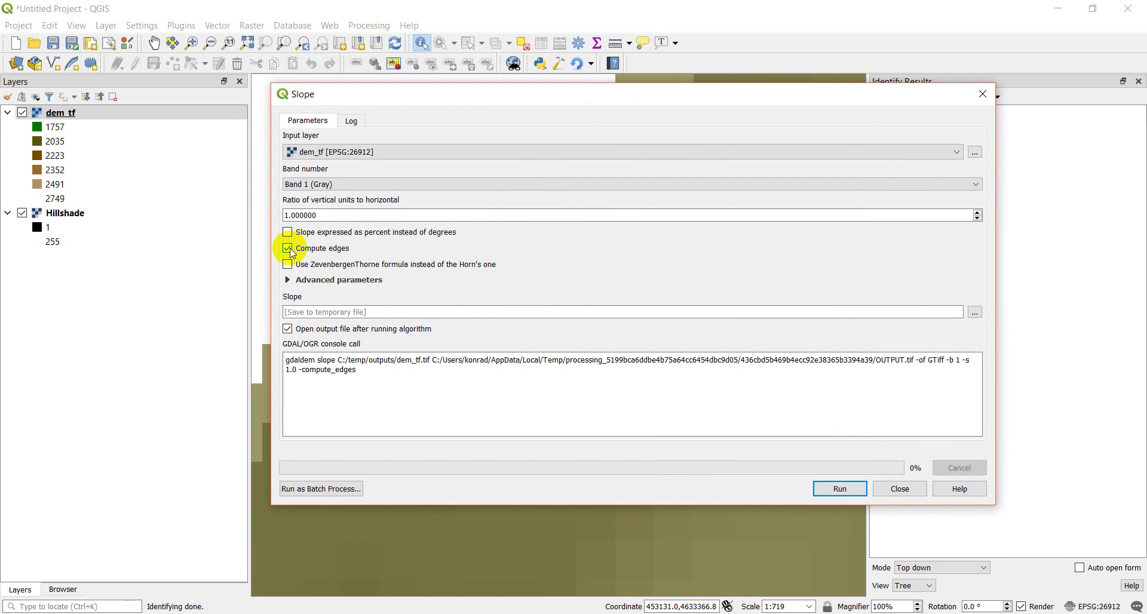
click(289, 249)
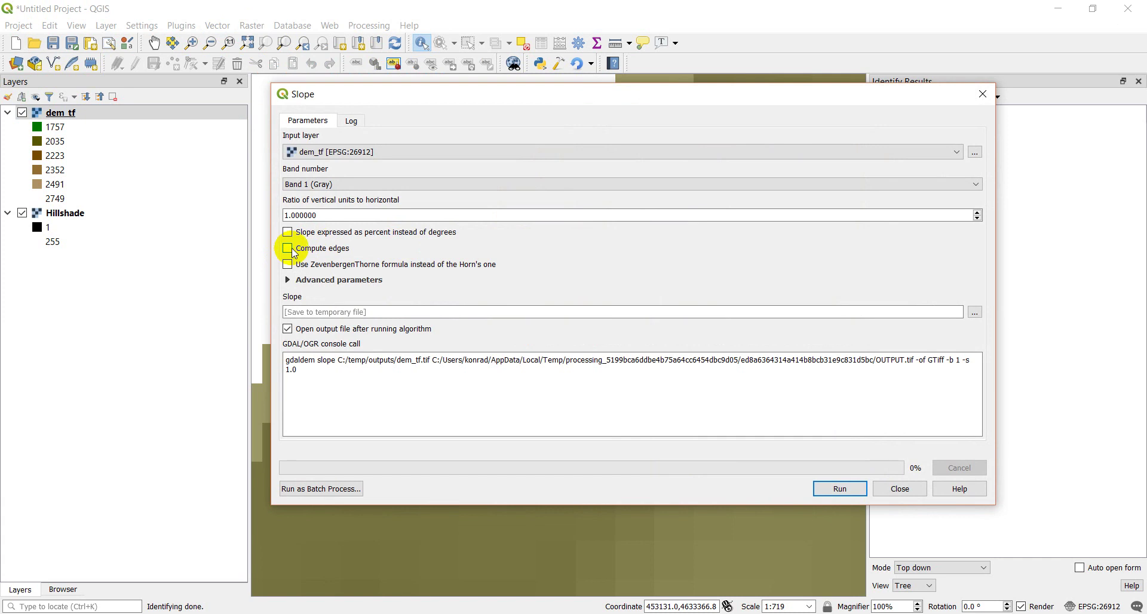
click(976, 312)
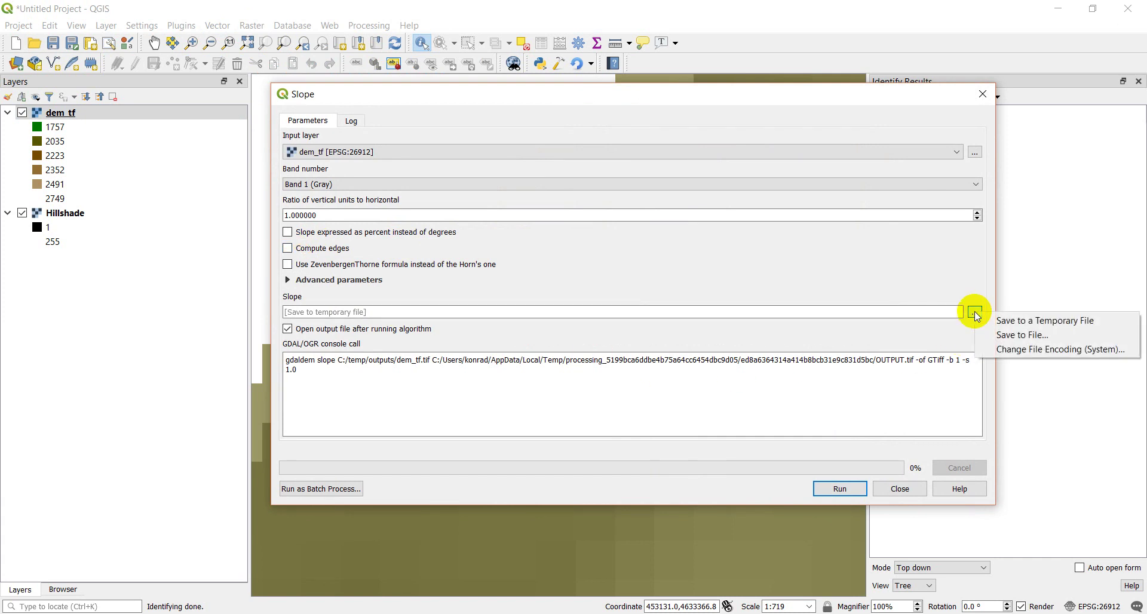
click(1015, 335)
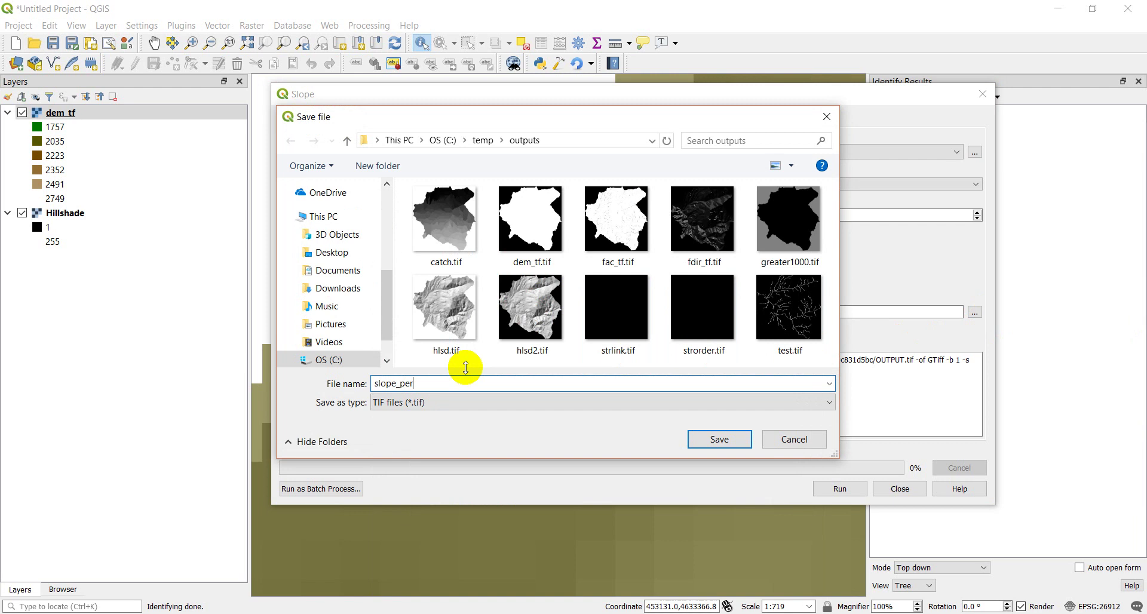
key(Return)
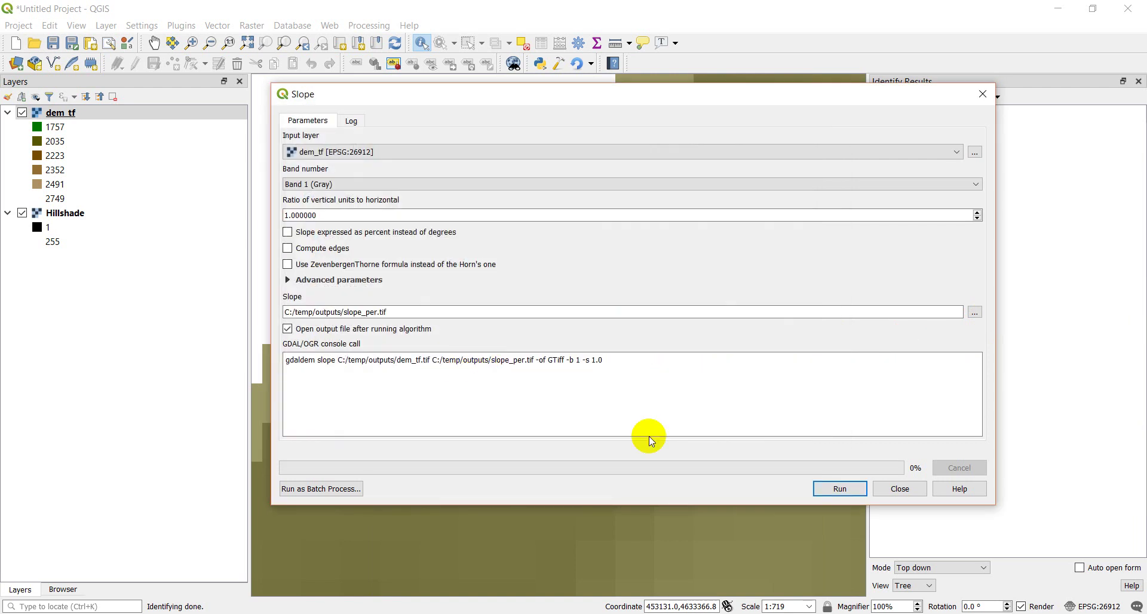
click(859, 492)
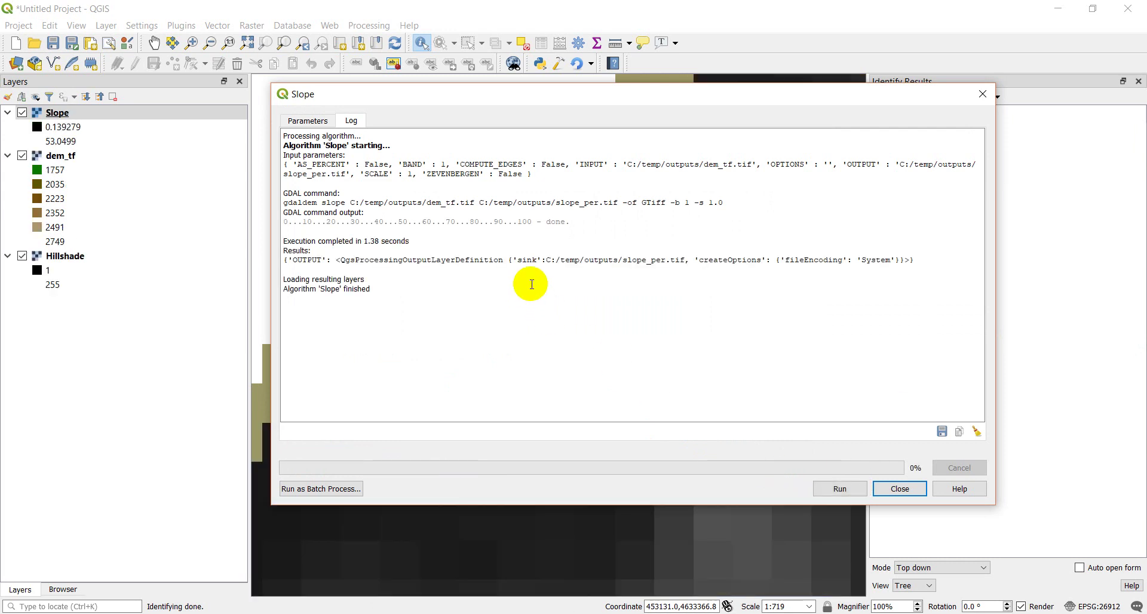
Close the Slope tool, query slope values, and zoom out to the whole watershed
click(900, 489)
click(749, 461)
click(694, 388)
click(699, 417)
scroll(531, 308, down, 4)
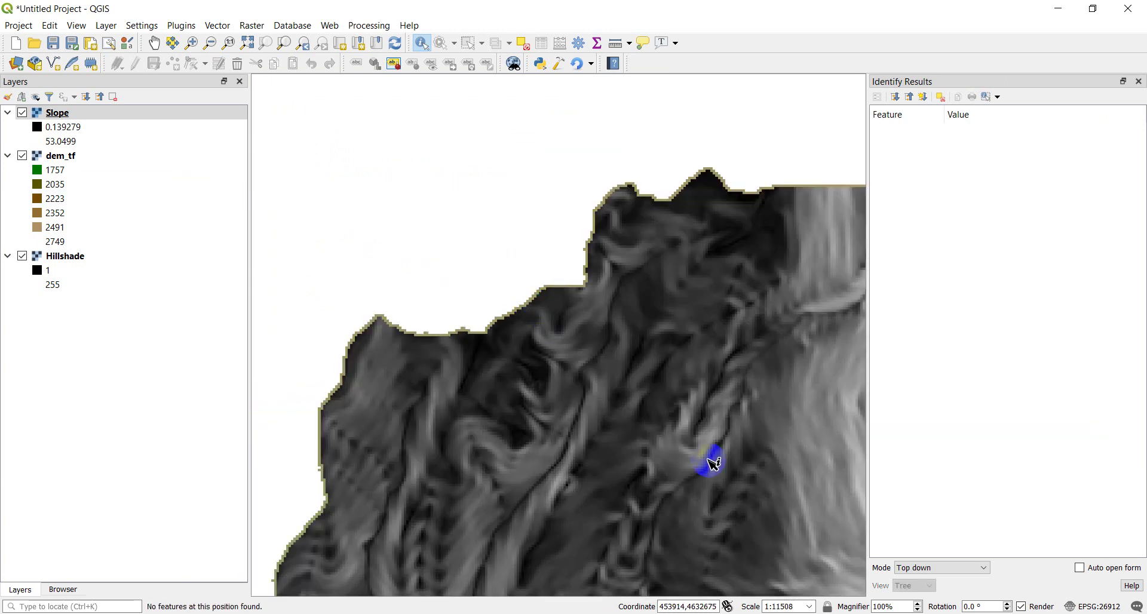
scroll(686, 422, down, 2)
drag(721, 421, 645, 315)
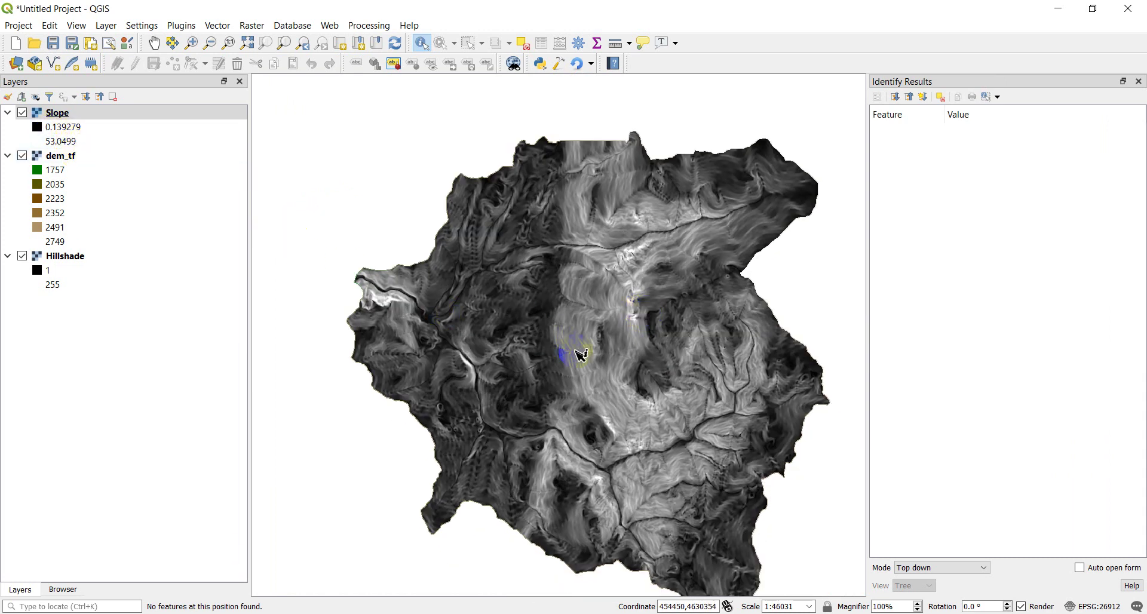
click(638, 378)
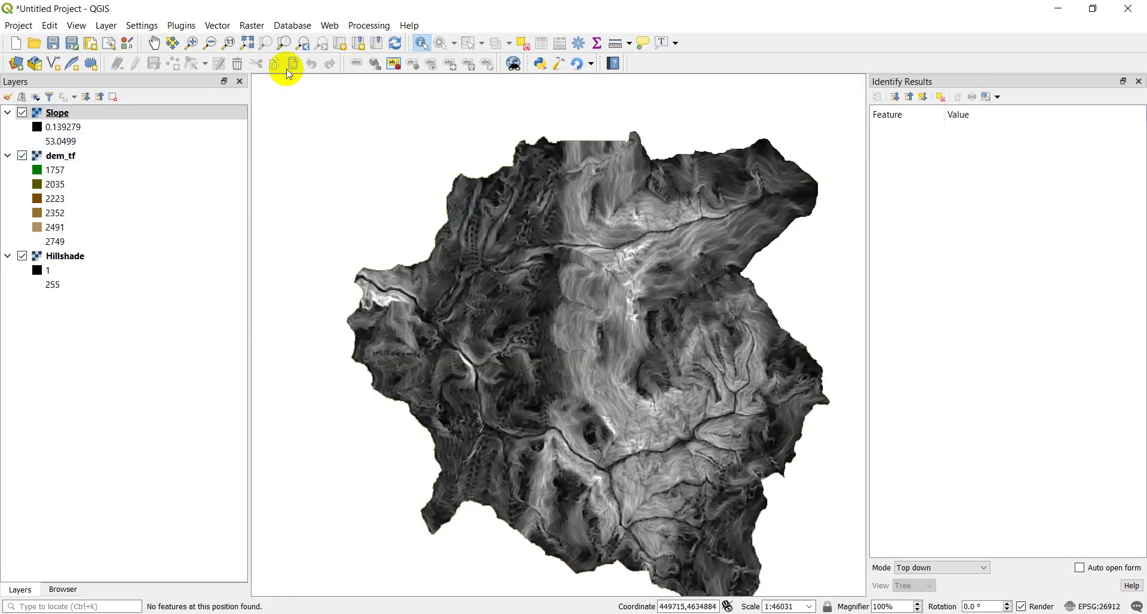
Reopen and dismiss the Slope tool, then select the Slope layer and query a point
click(254, 26)
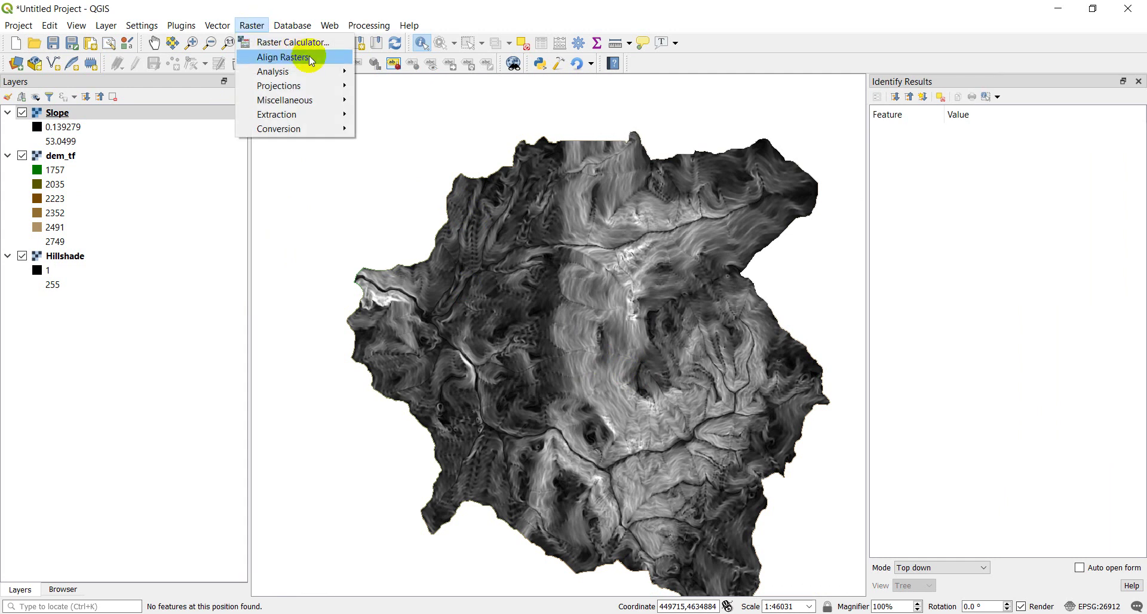
mouse_move(332, 71)
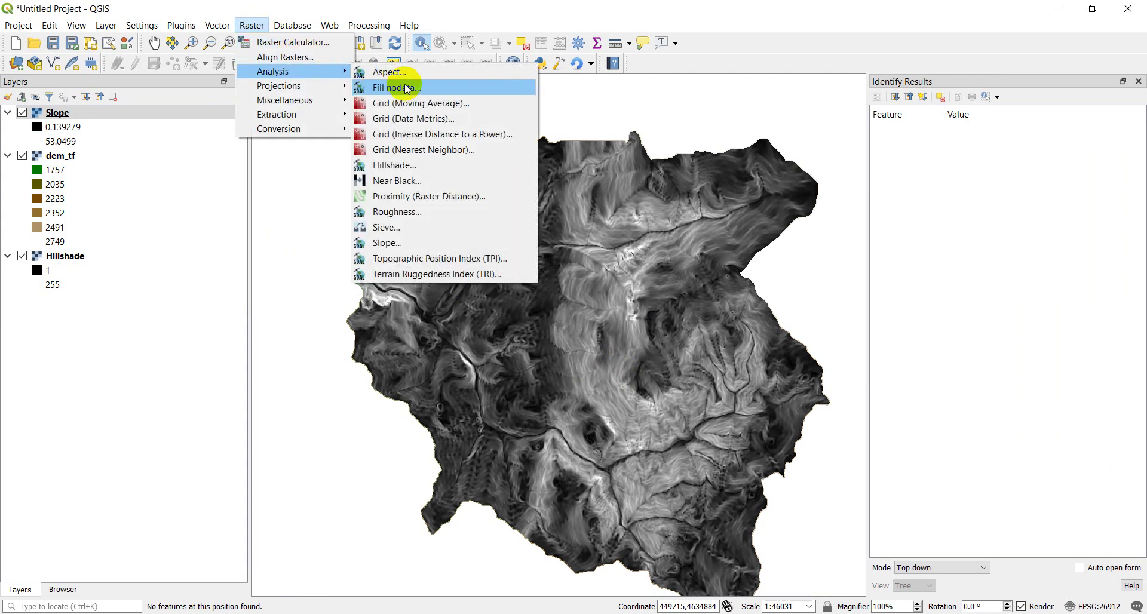
click(386, 242)
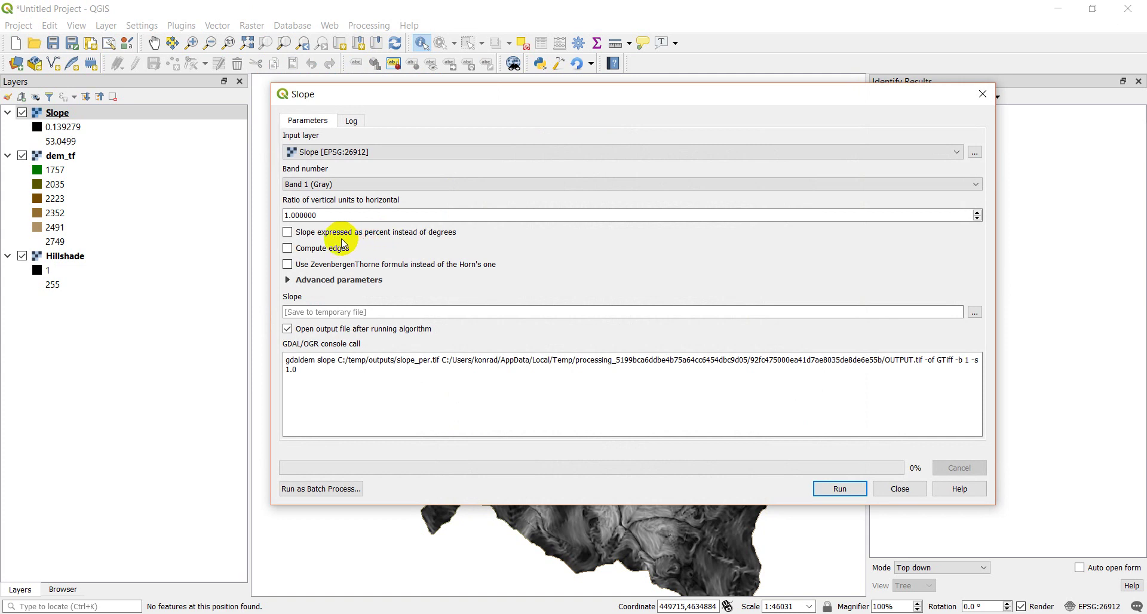
click(983, 93)
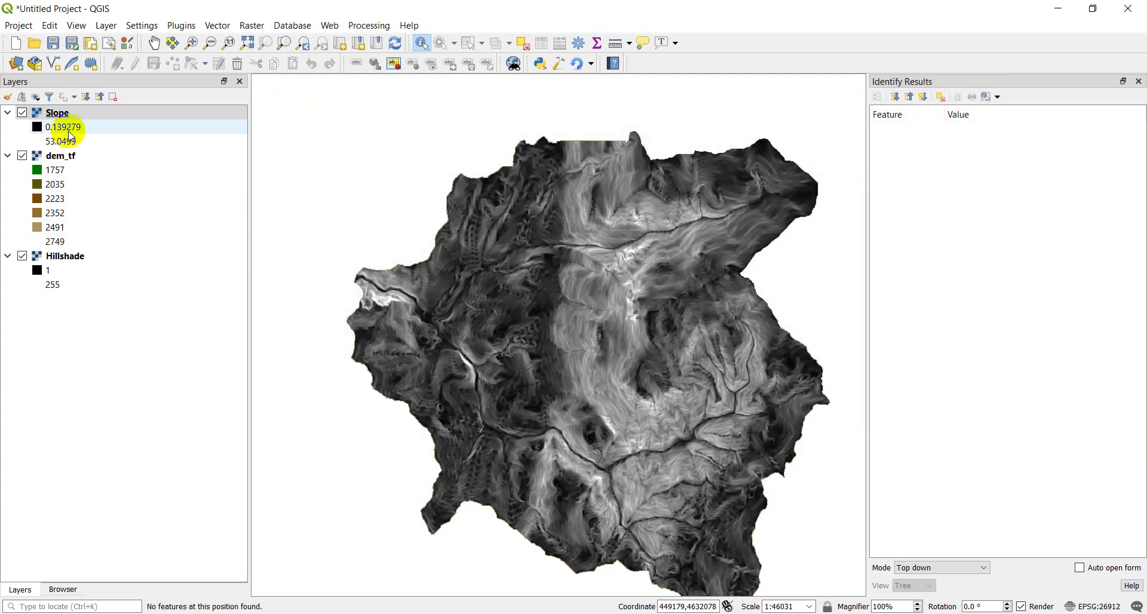
click(53, 117)
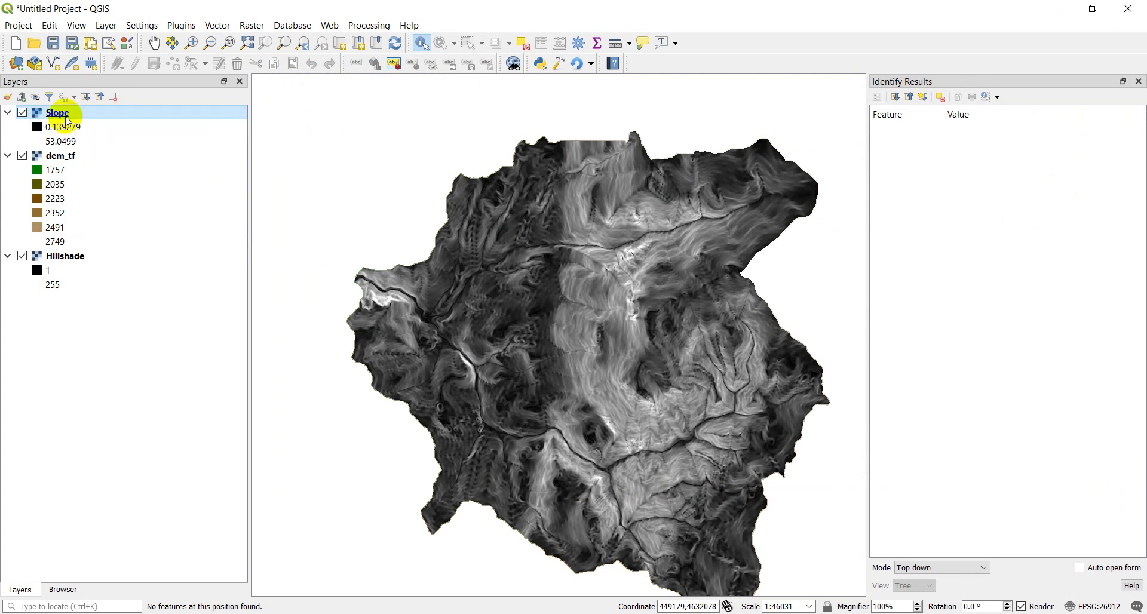
click(500, 333)
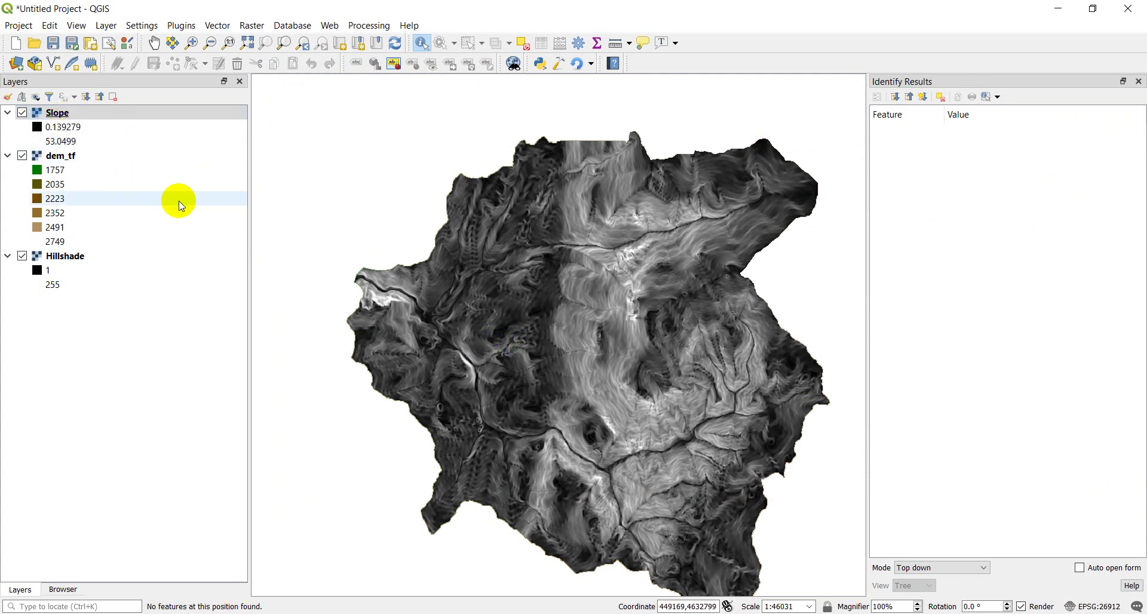
Set the Slope layer's Symbology render type to Singleband pseudocolor
click(59, 117)
double_click(59, 113)
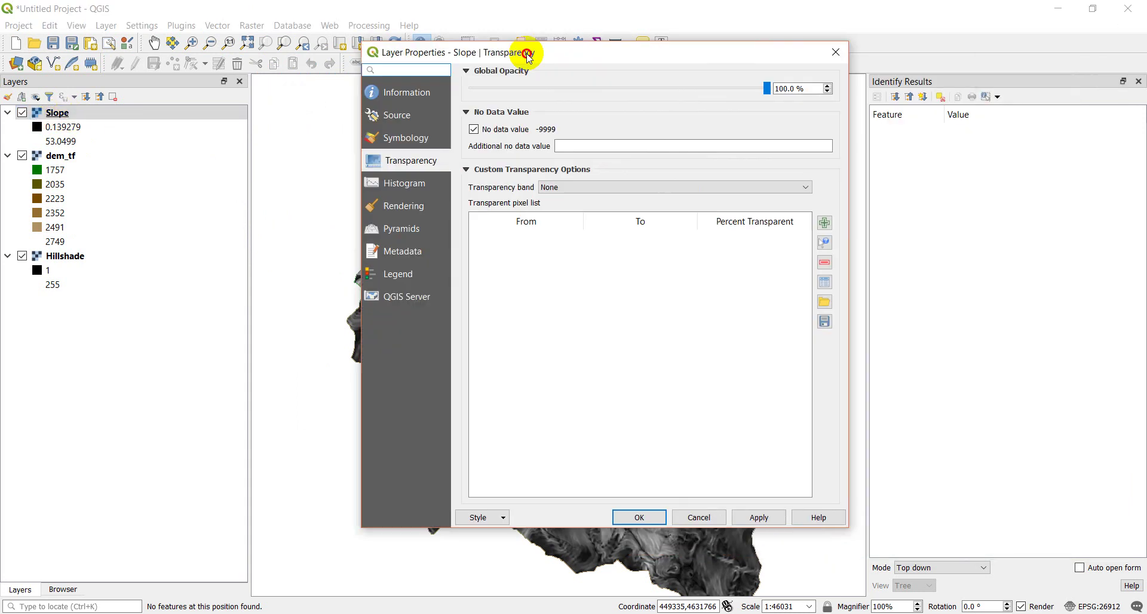
drag(529, 55, 448, 62)
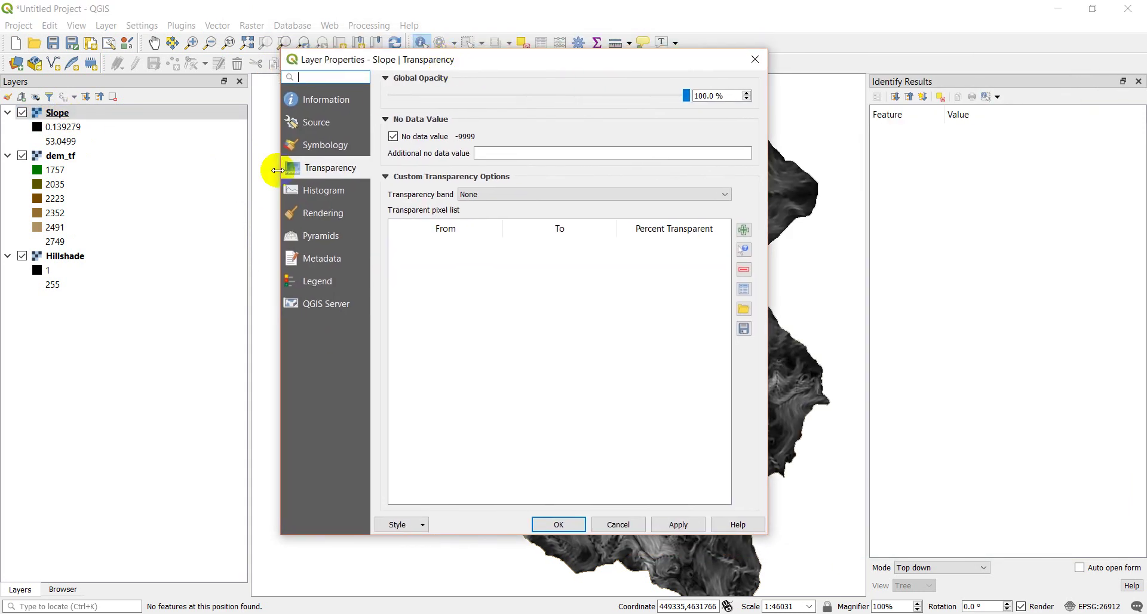
click(308, 146)
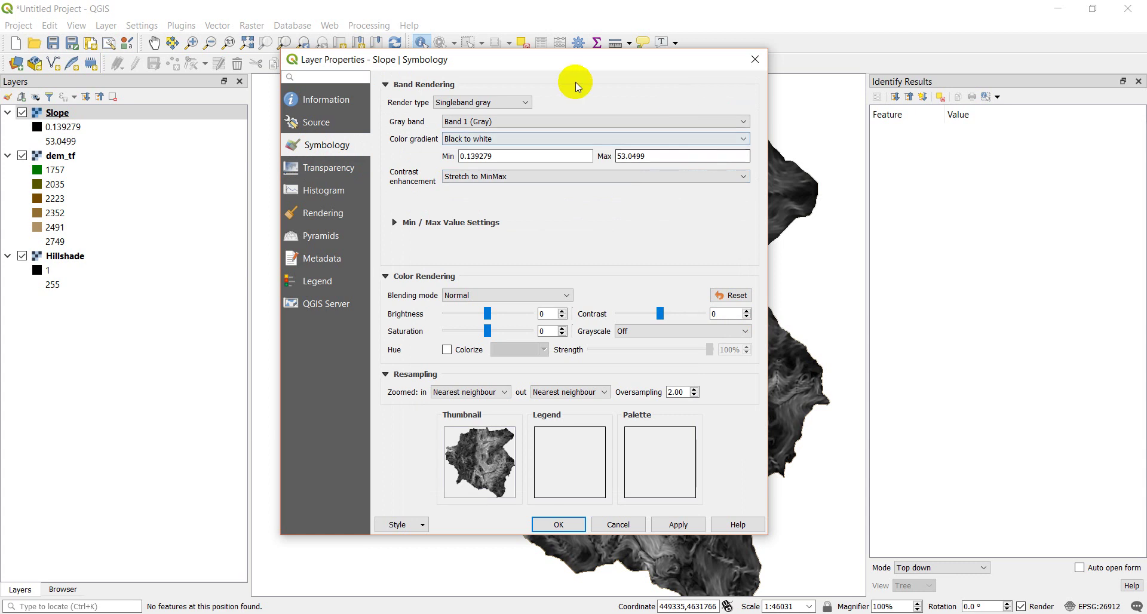
click(518, 105)
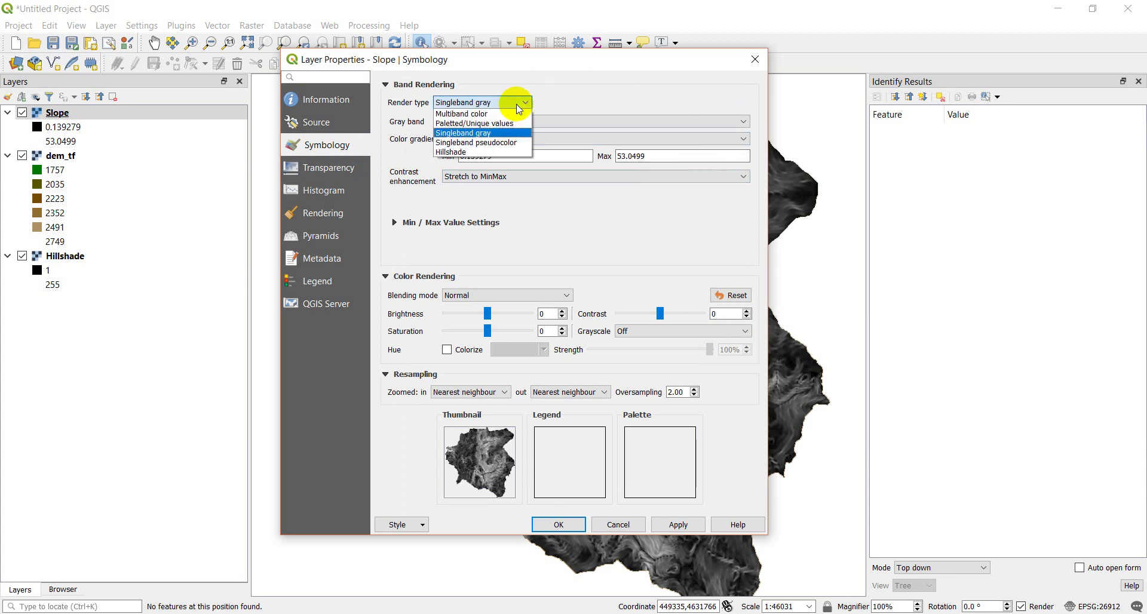
click(487, 143)
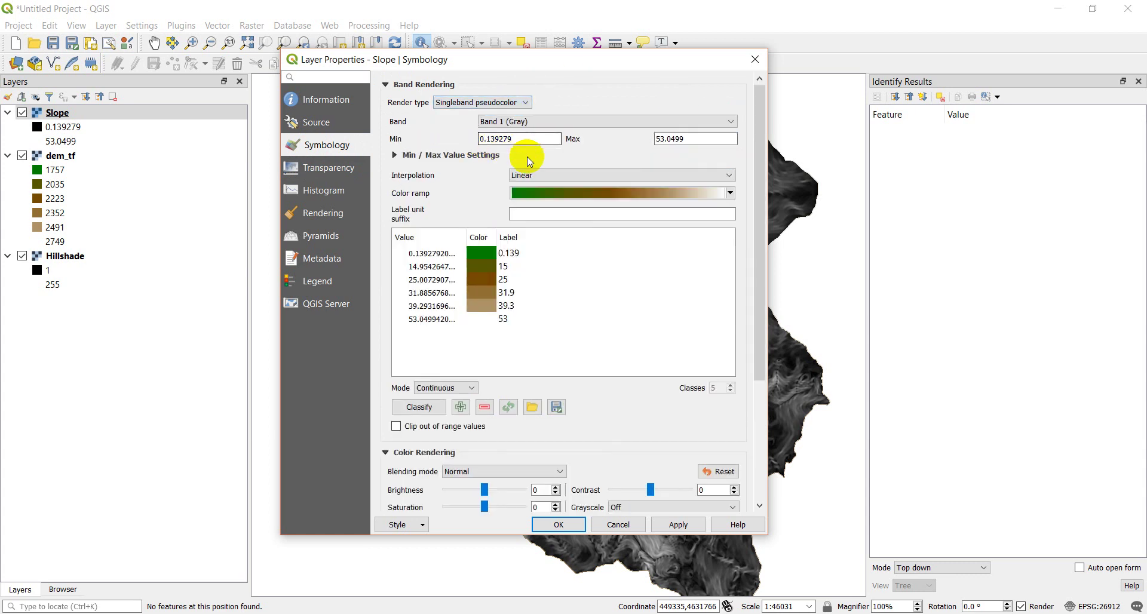
Apply the RdYlGn colour ramp, invert it so gentle slopes are green, and confirm
click(730, 193)
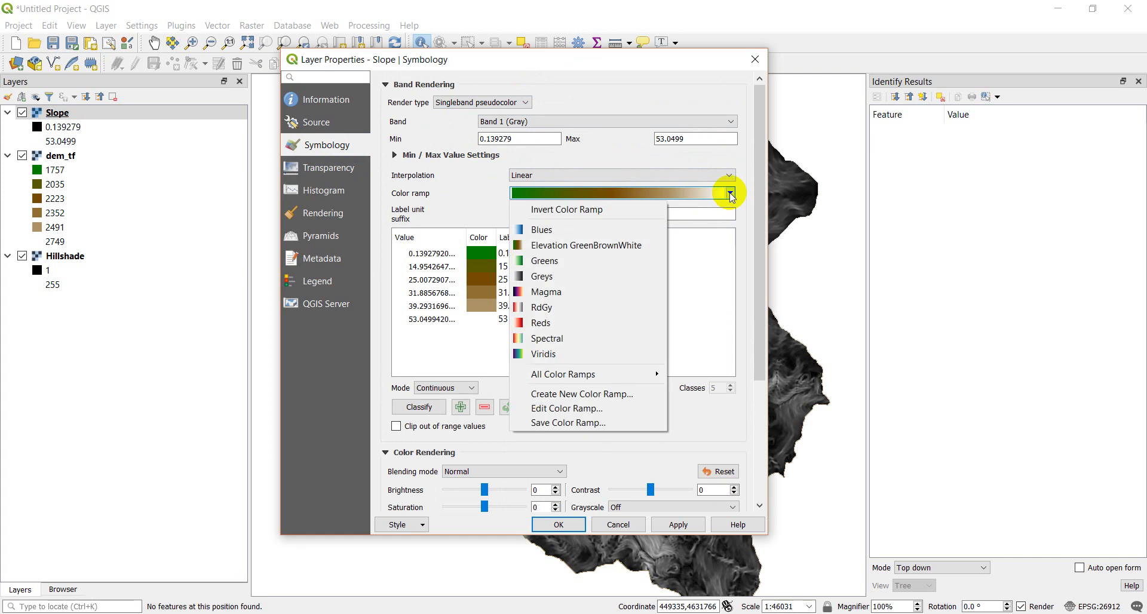
mouse_move(620, 374)
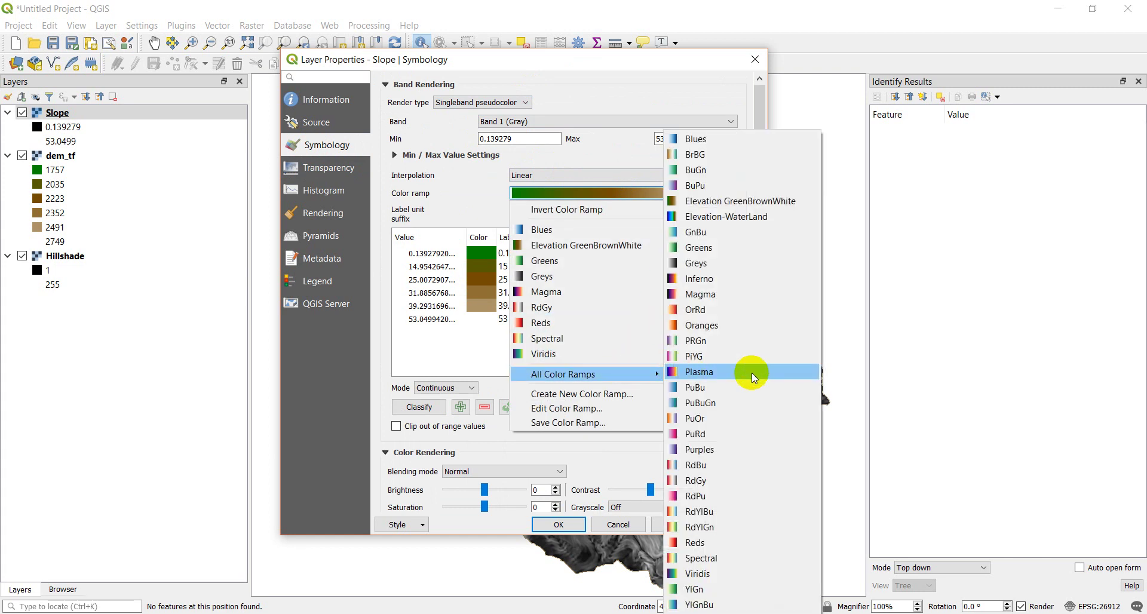
click(706, 528)
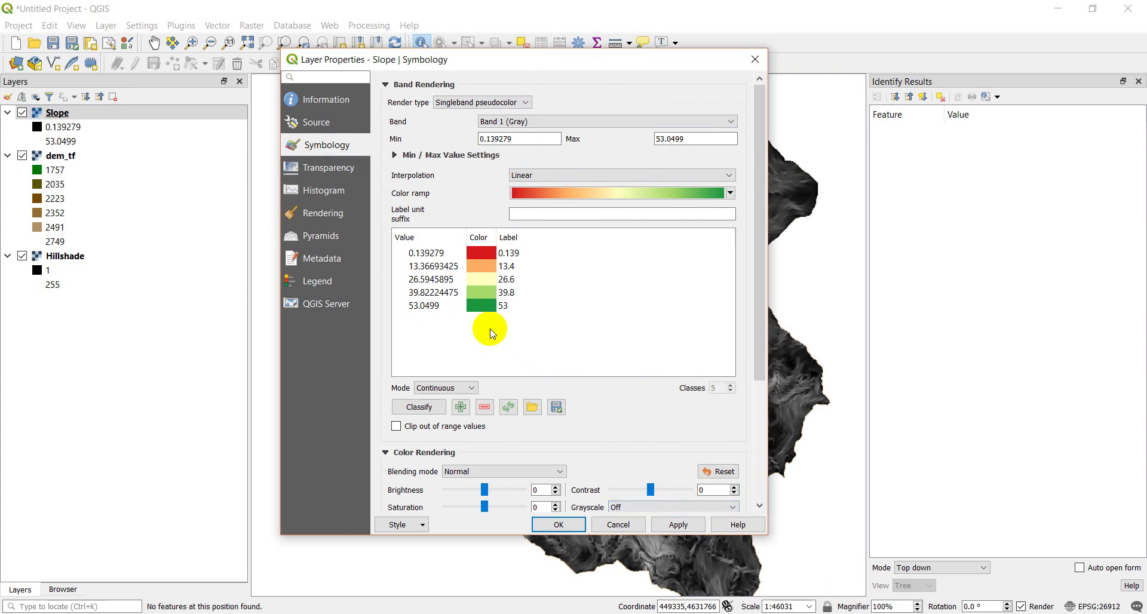
click(730, 193)
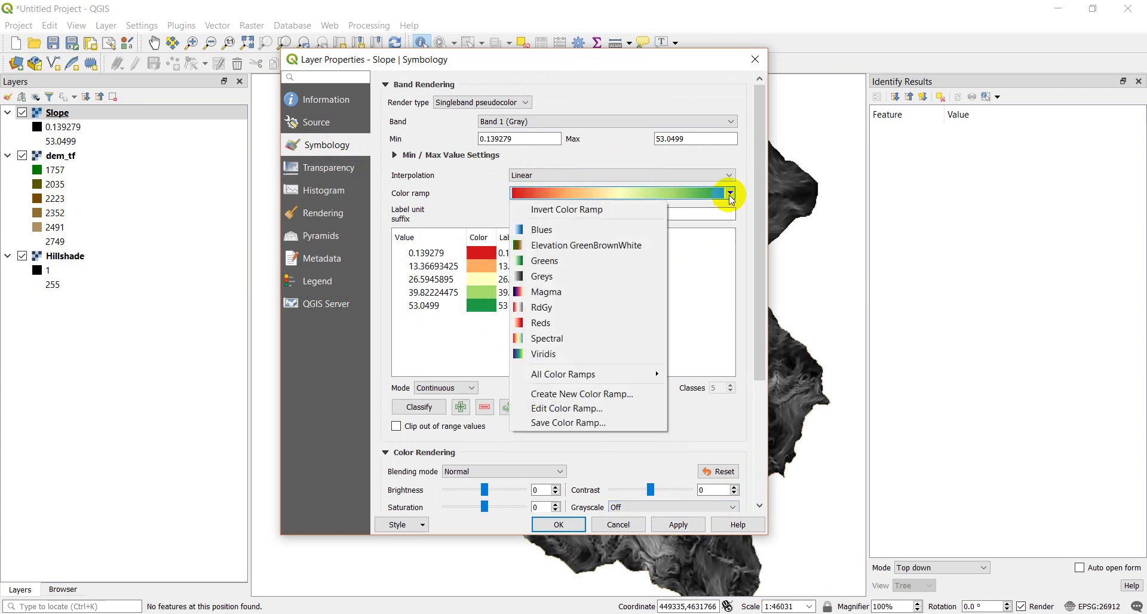
click(615, 210)
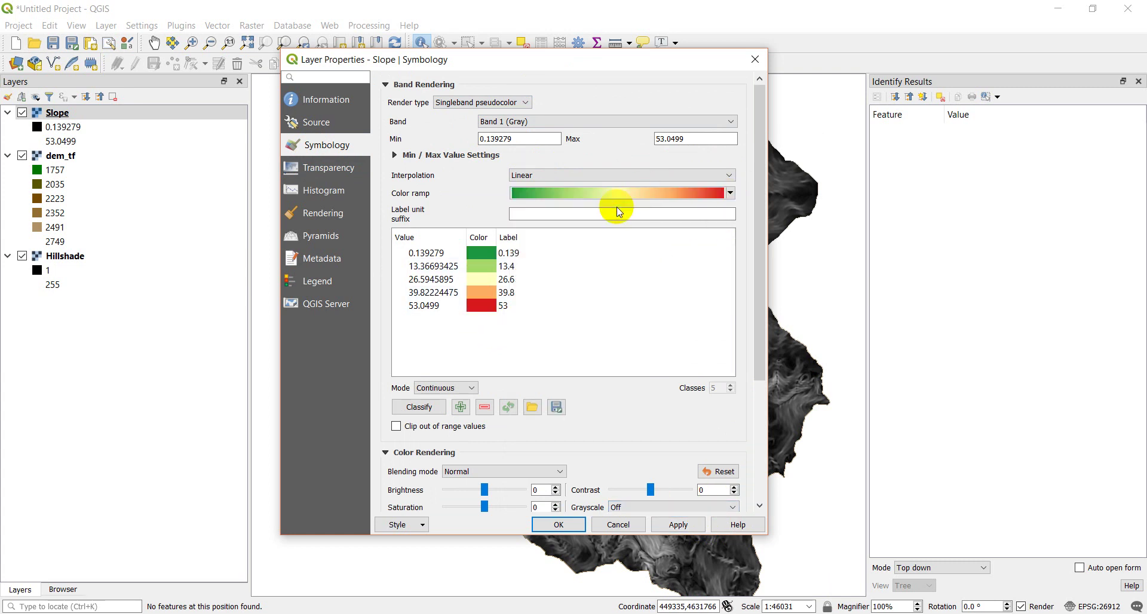
click(559, 525)
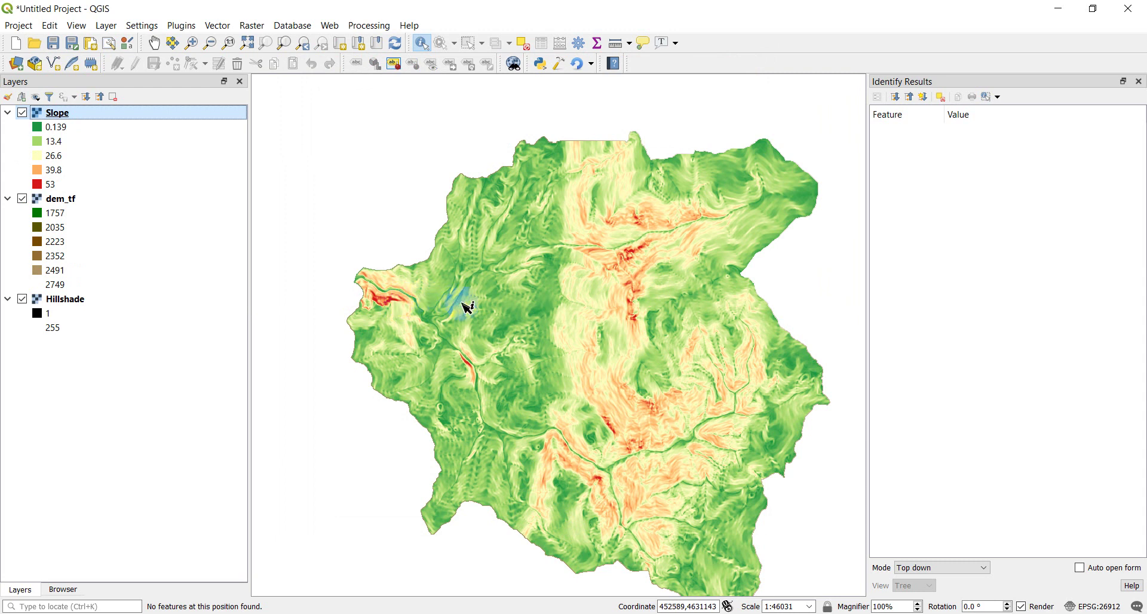
Hide dem_tf, lower the Slope layer's global opacity, then hide Slope to view only the hillshade
click(26, 201)
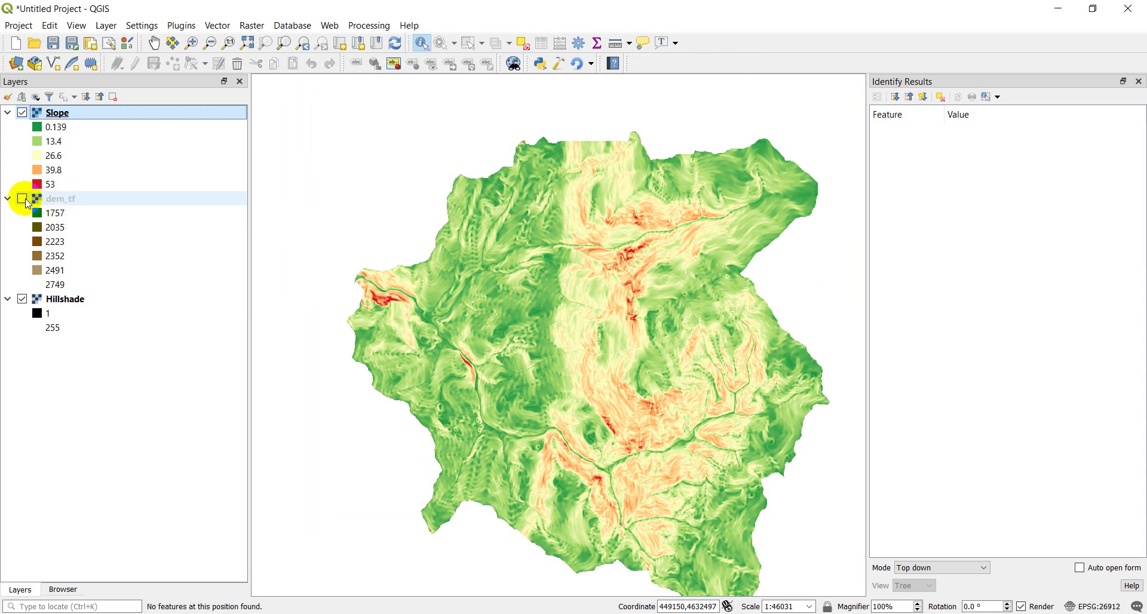
double_click(71, 120)
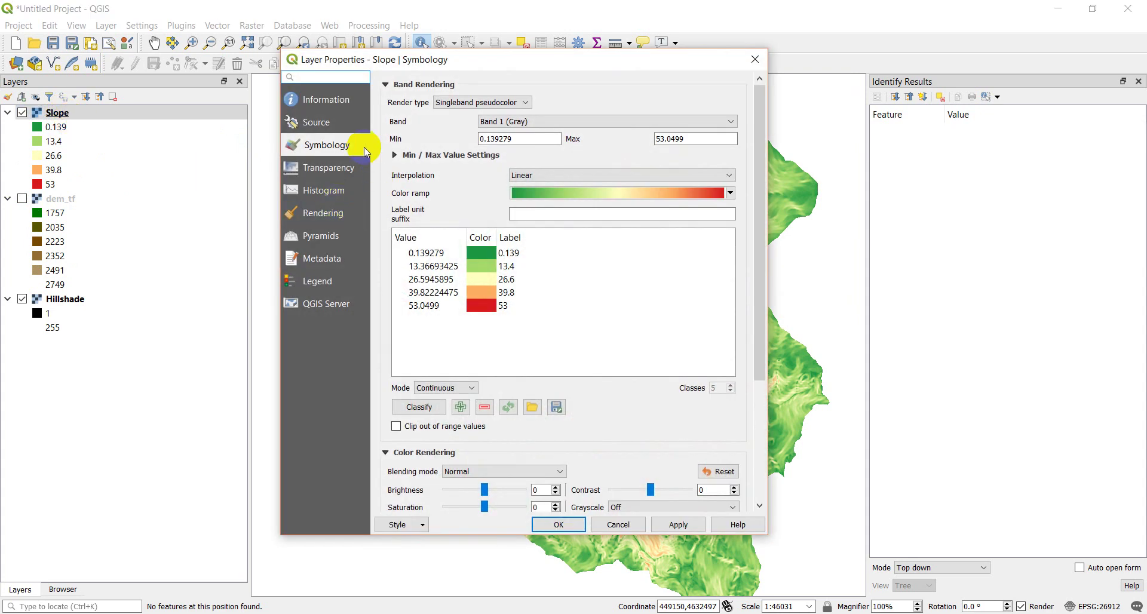
click(316, 166)
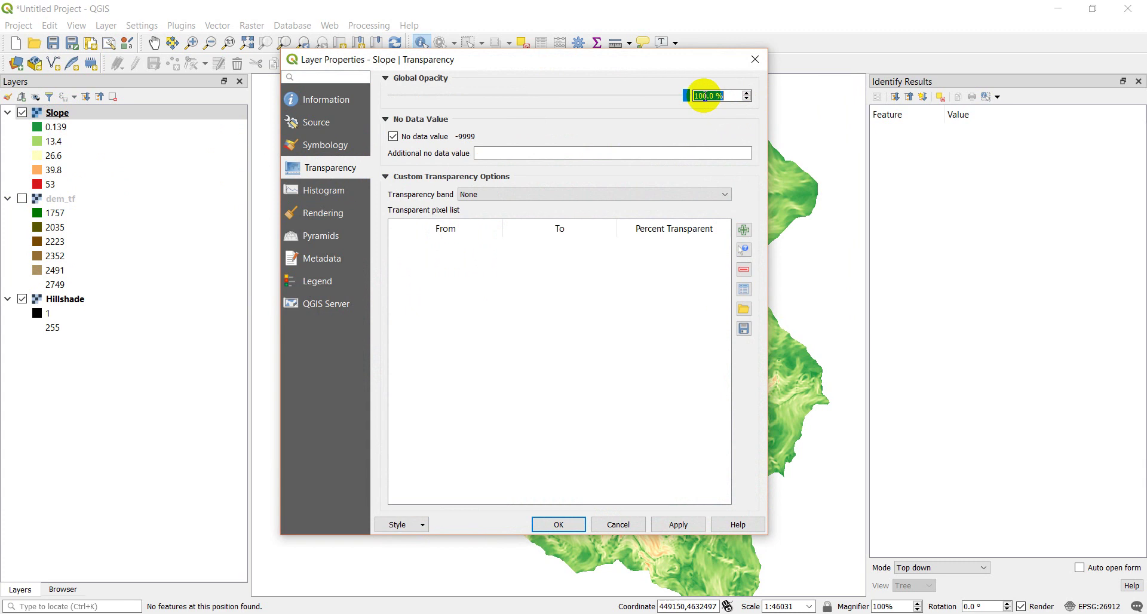
key(Return)
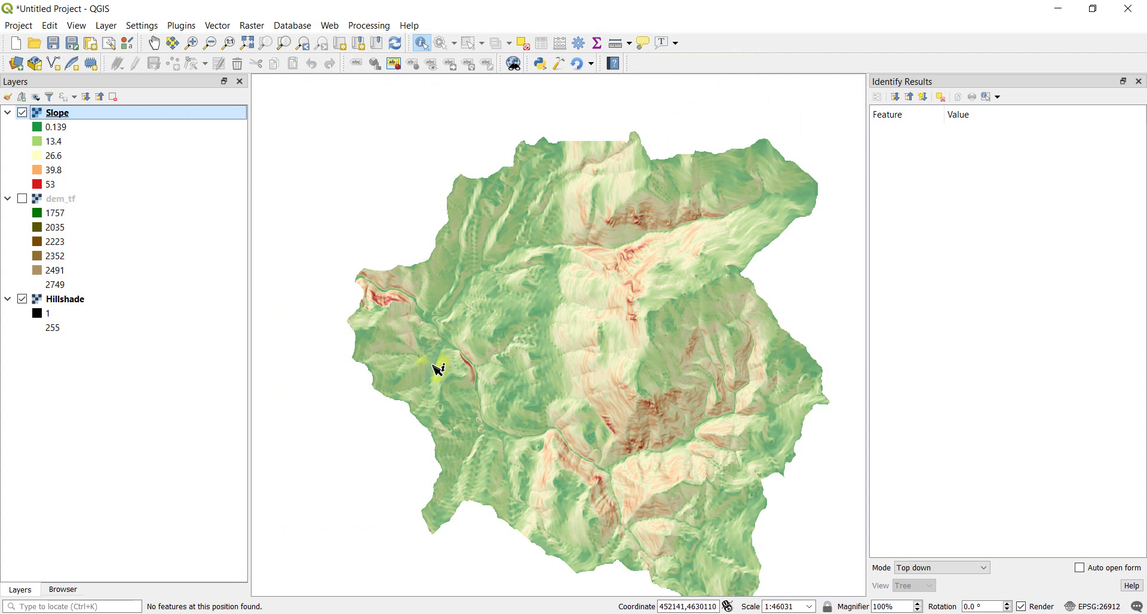
click(22, 112)
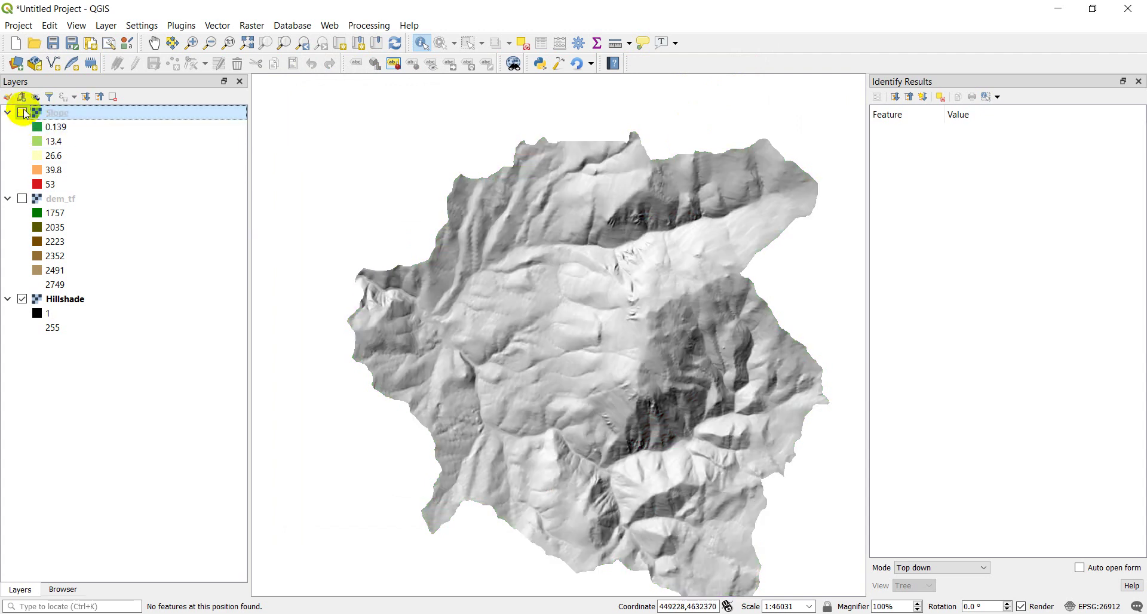
Show the Slope layer again and open the Aspect tool, resizing and centring its window
click(22, 113)
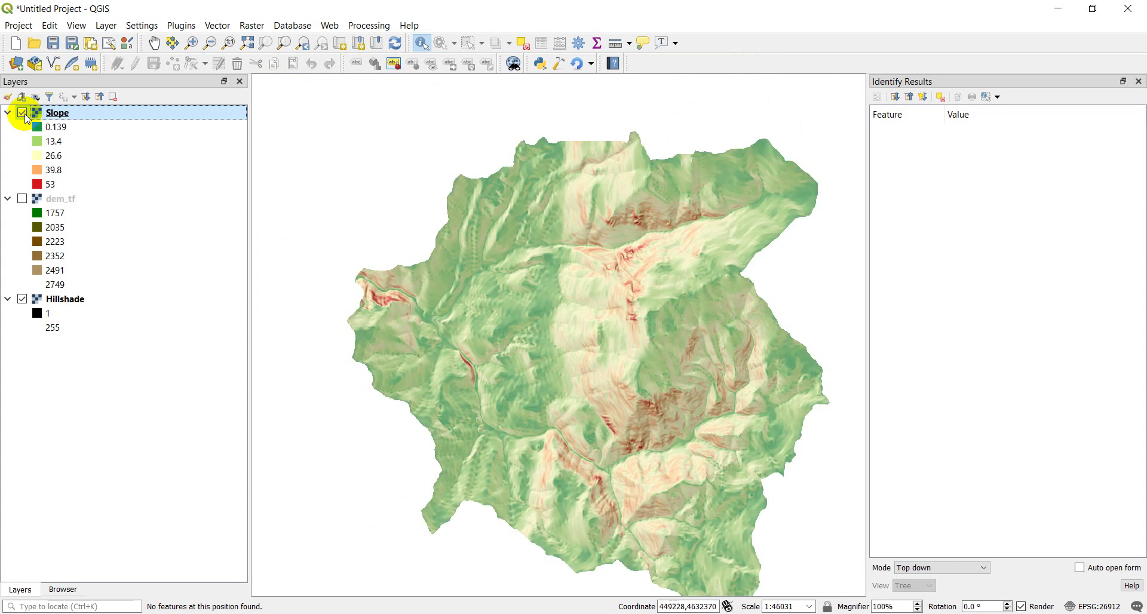
click(252, 26)
mouse_move(325, 74)
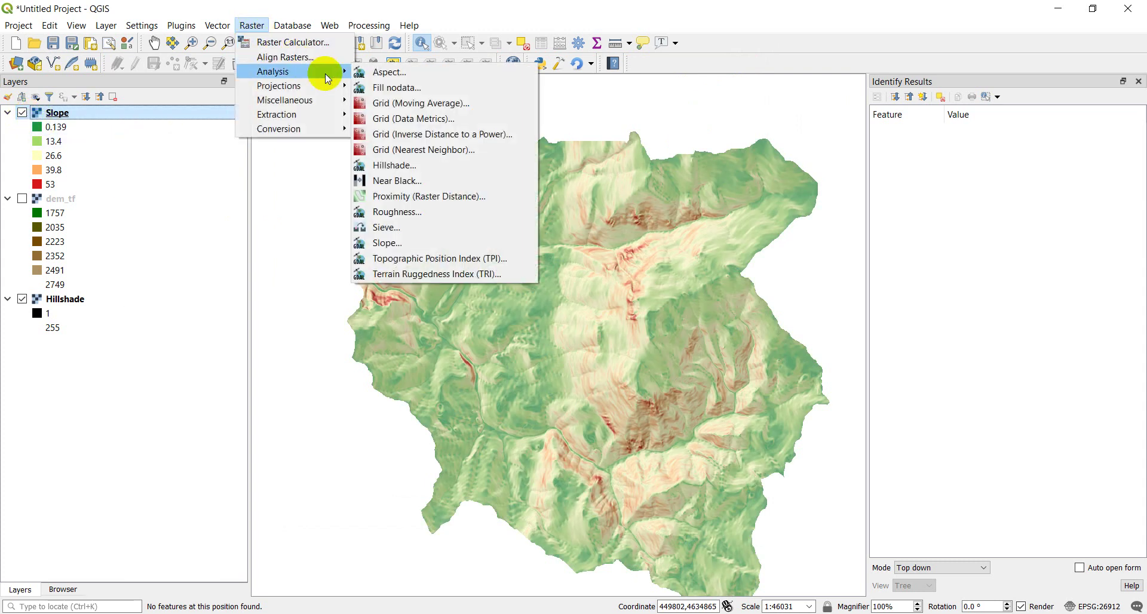
click(377, 72)
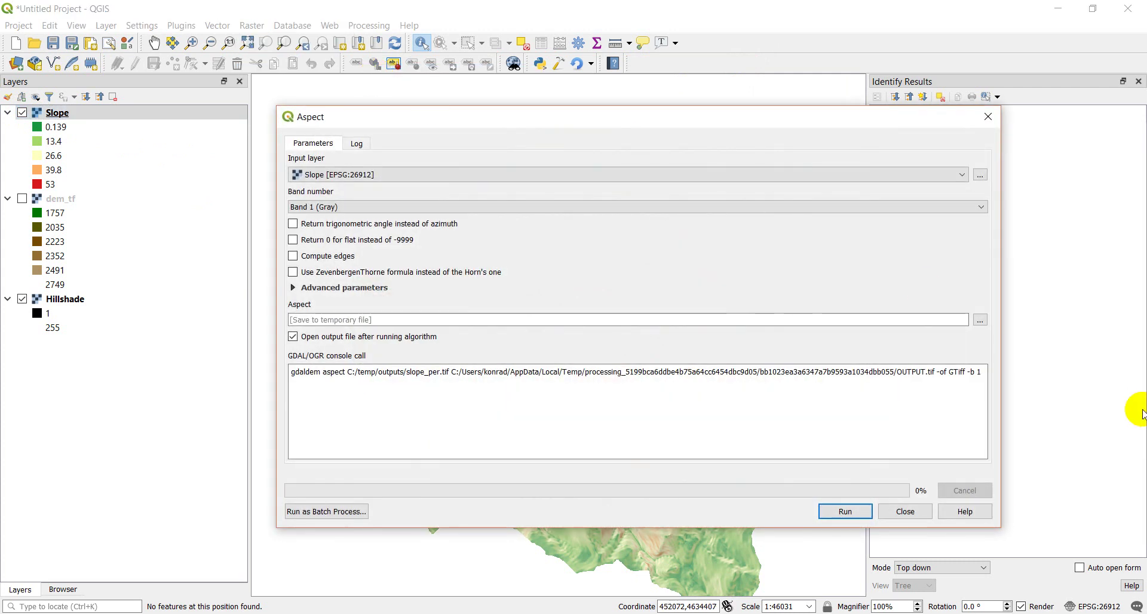
drag(1003, 300, 789, 289)
drag(525, 116, 831, 342)
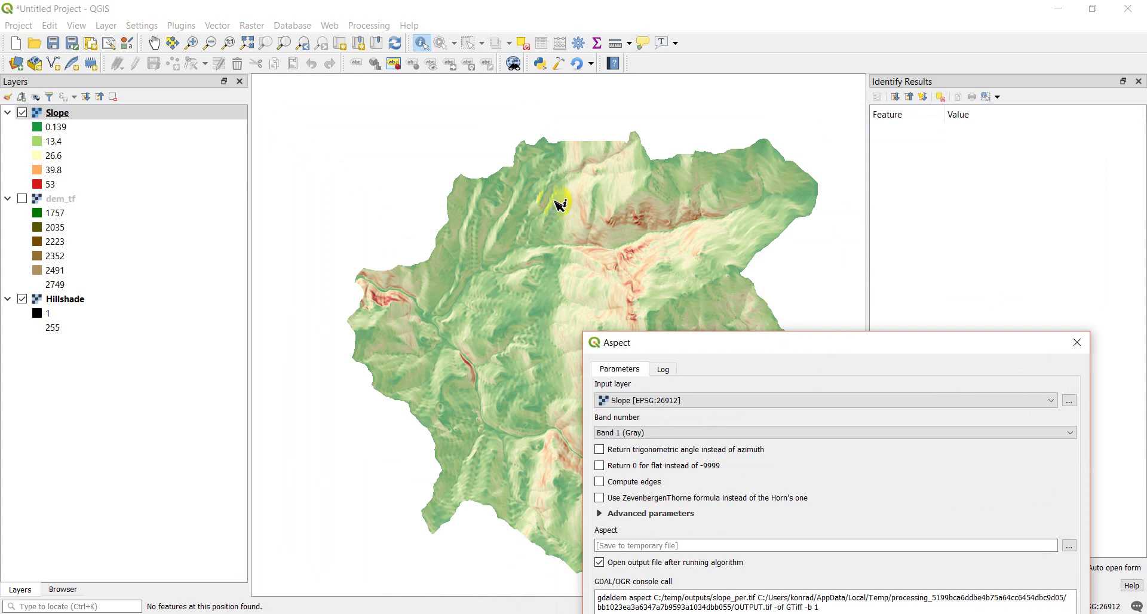
drag(740, 341, 487, 108)
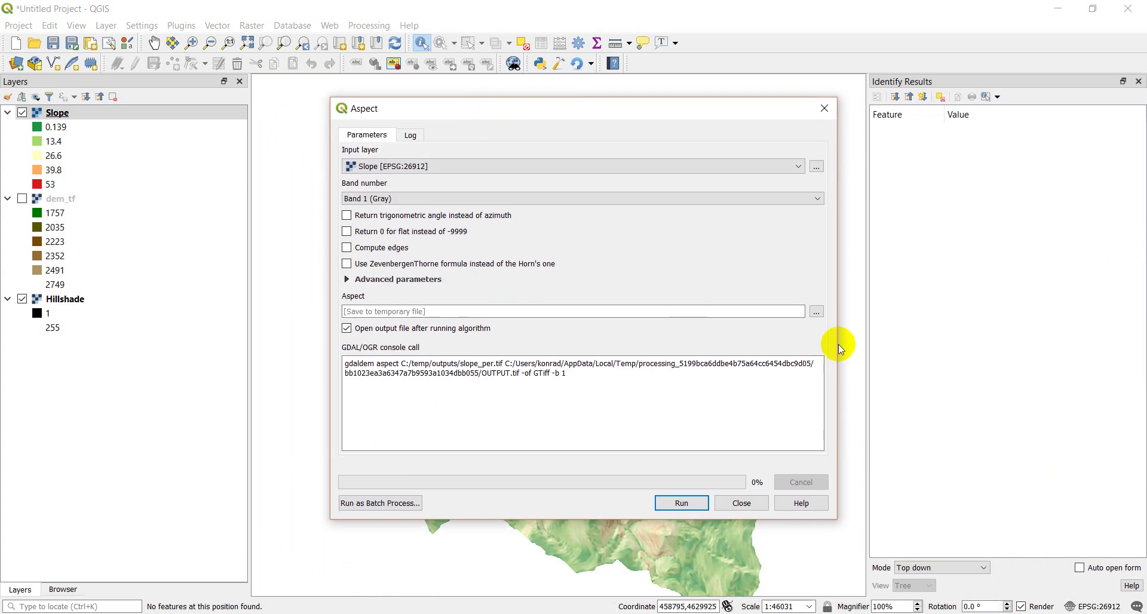
drag(843, 342, 918, 342)
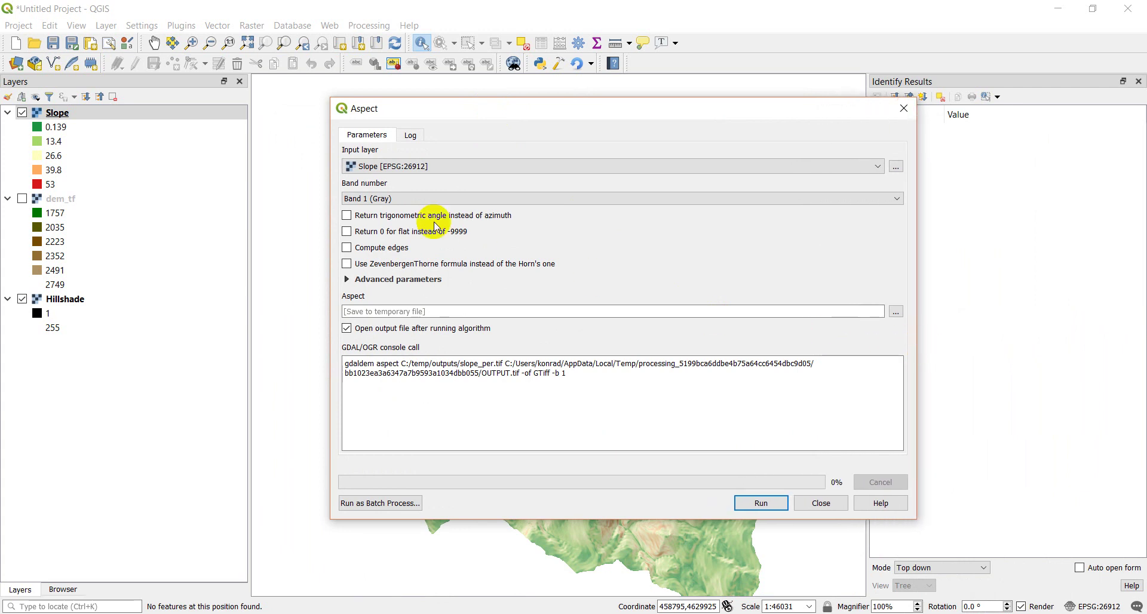
Set Aspect input to dem_tf, return 0 for flat areas, and output to aspect.tif
click(390, 169)
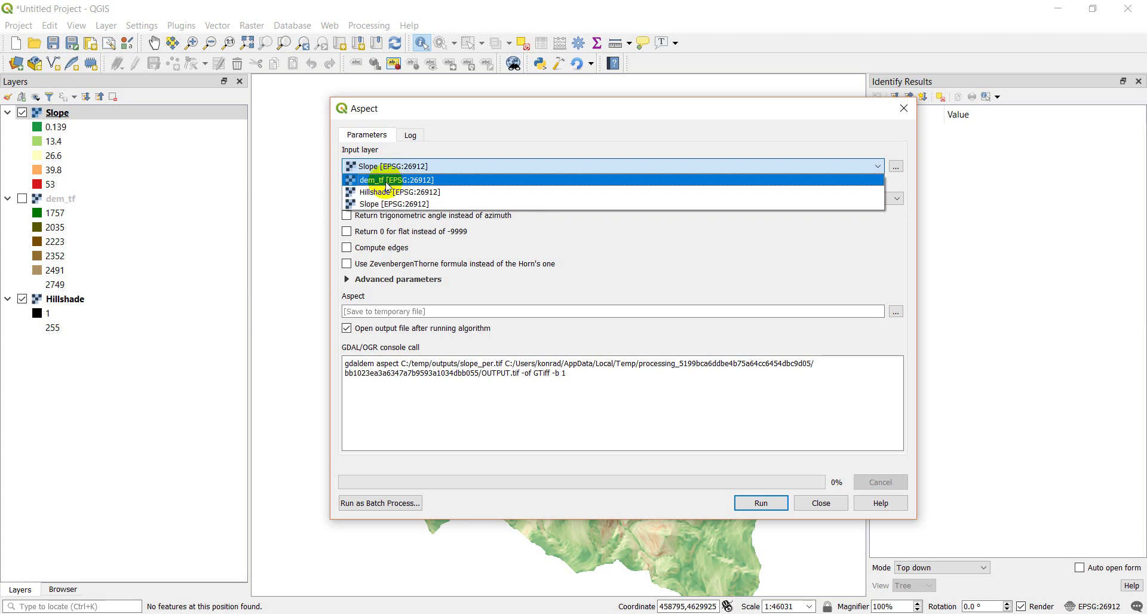
click(387, 181)
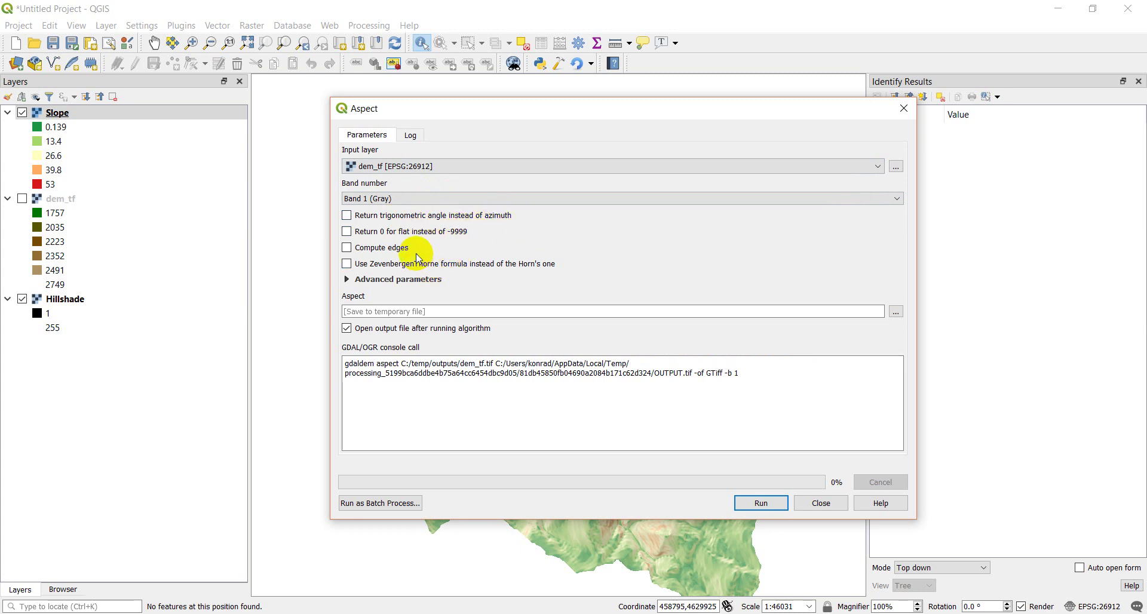
click(348, 231)
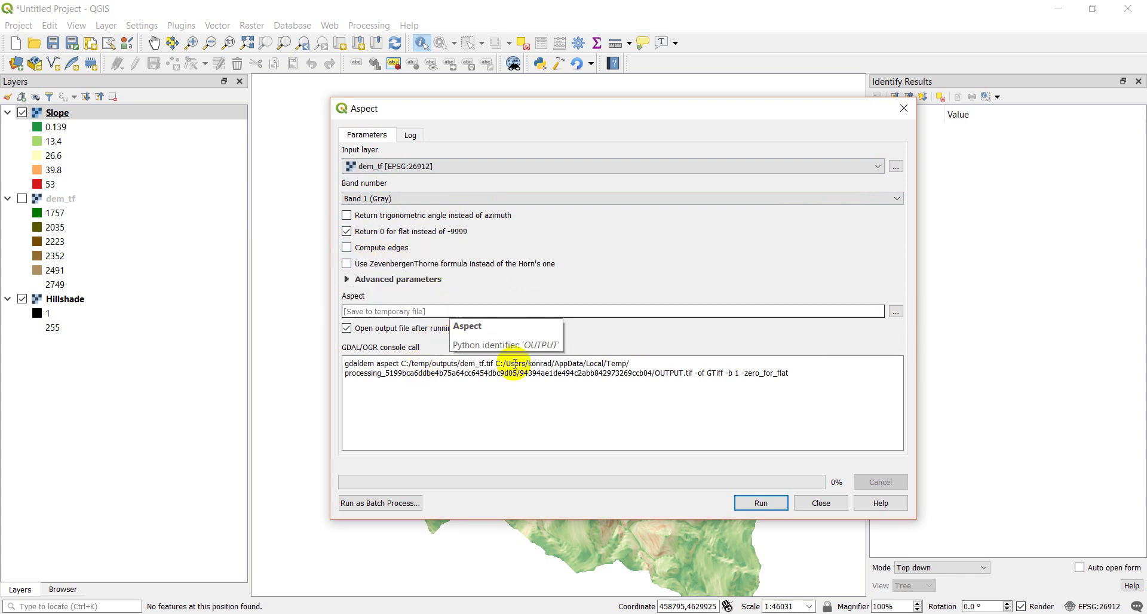
click(897, 311)
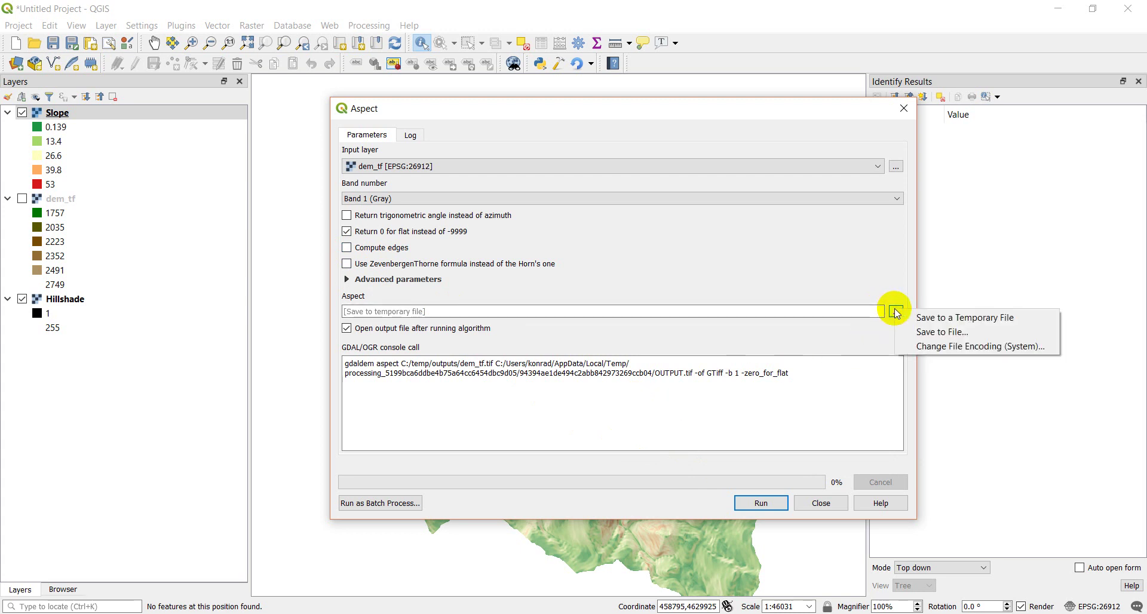
click(942, 331)
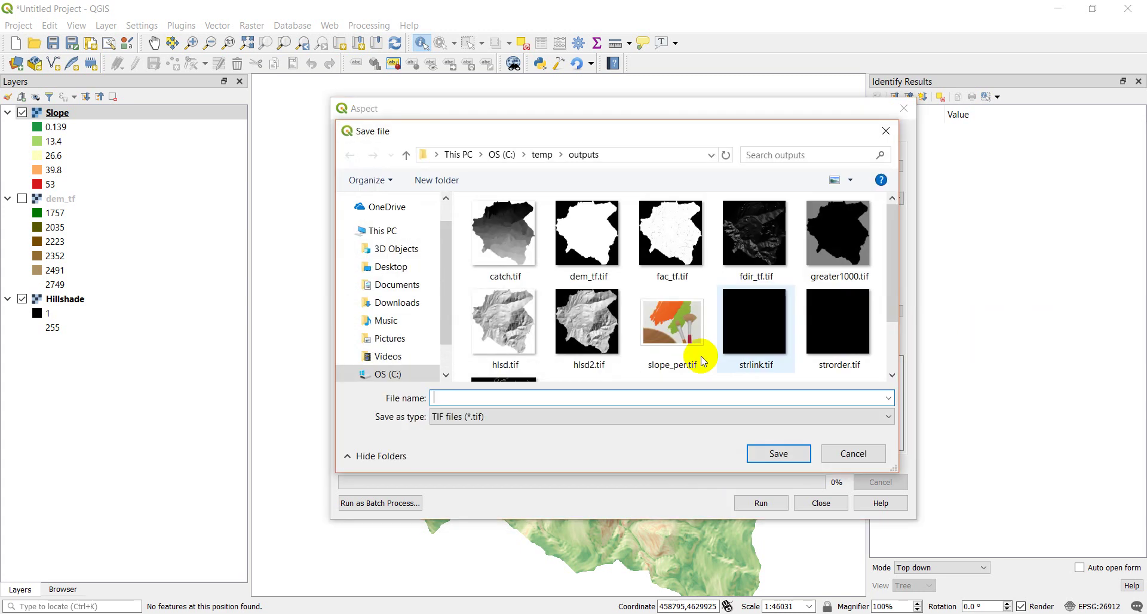
text(aspect)
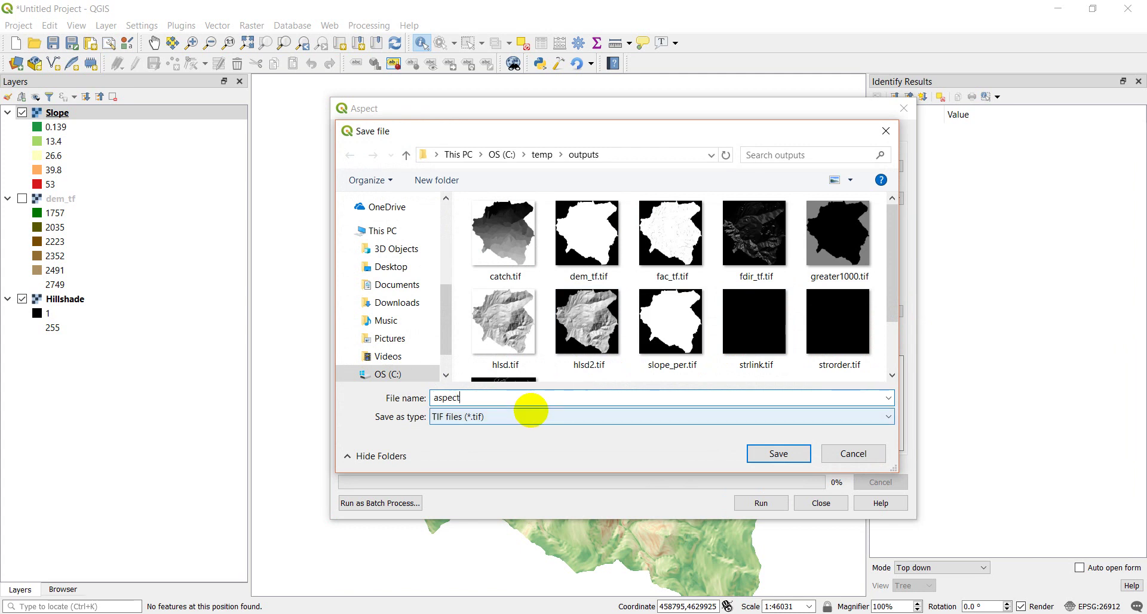
key(Return)
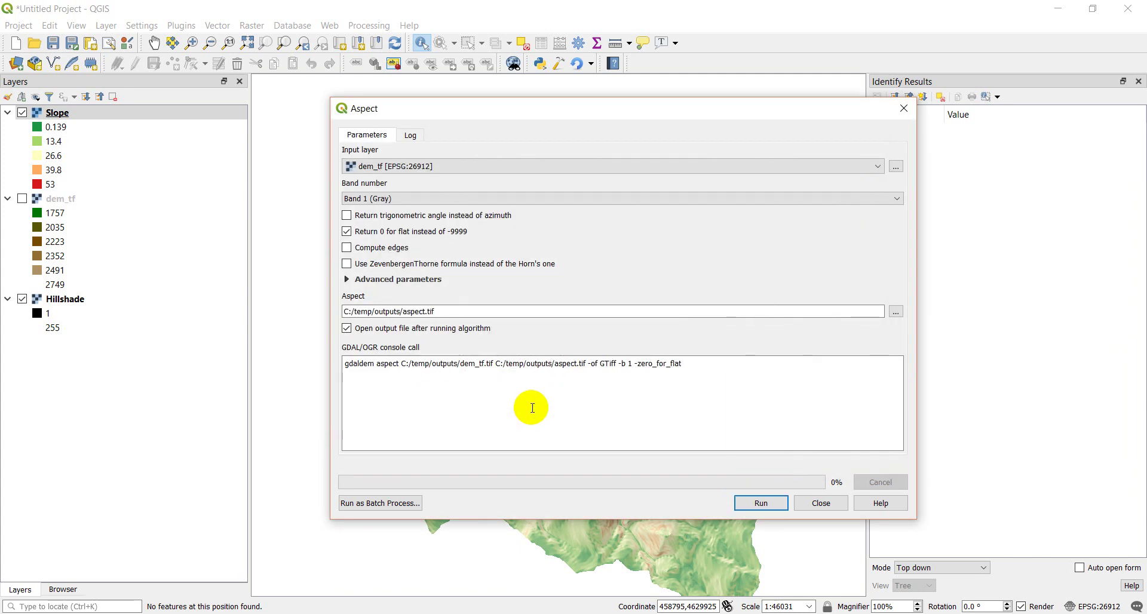
Run Aspect, close the dialog, and identify aspect values at several valley spots, such as 3.23391
click(762, 504)
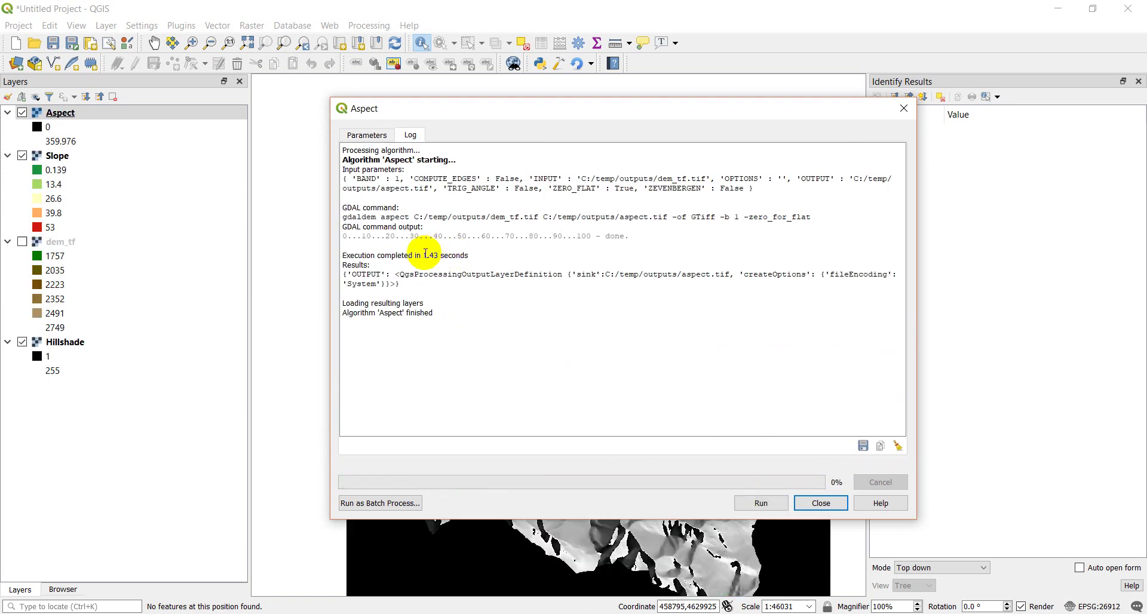
click(835, 507)
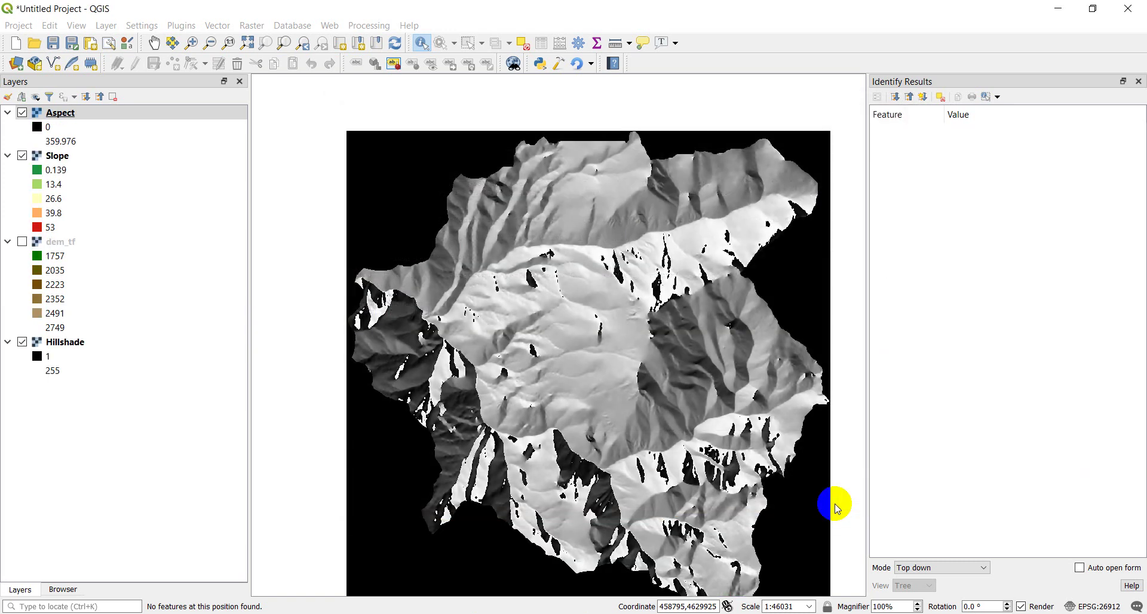
click(647, 477)
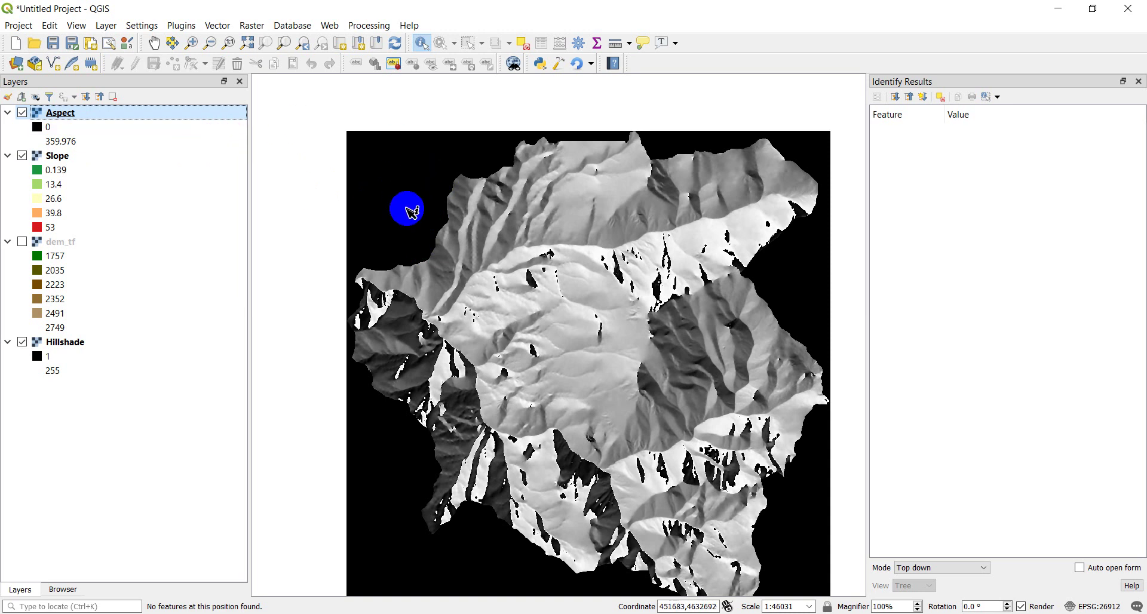
click(420, 183)
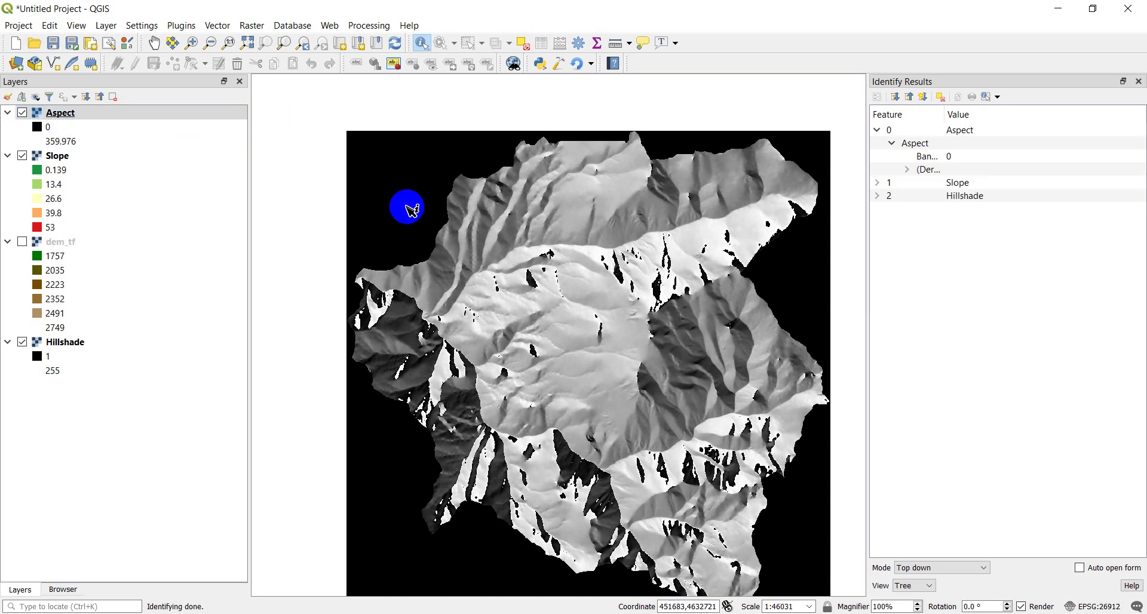
click(536, 283)
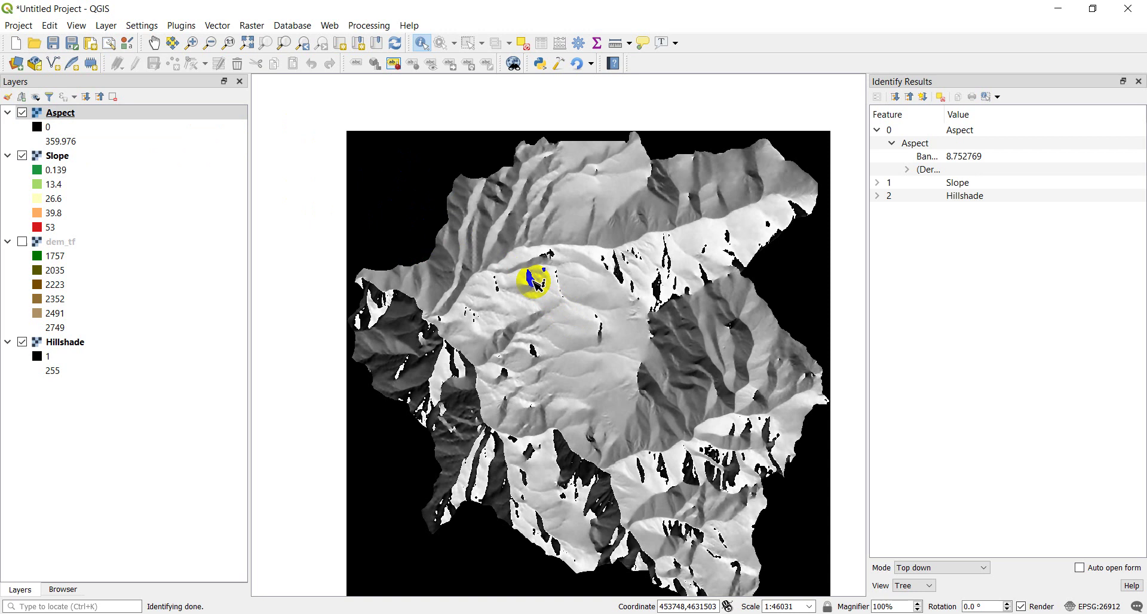
click(597, 276)
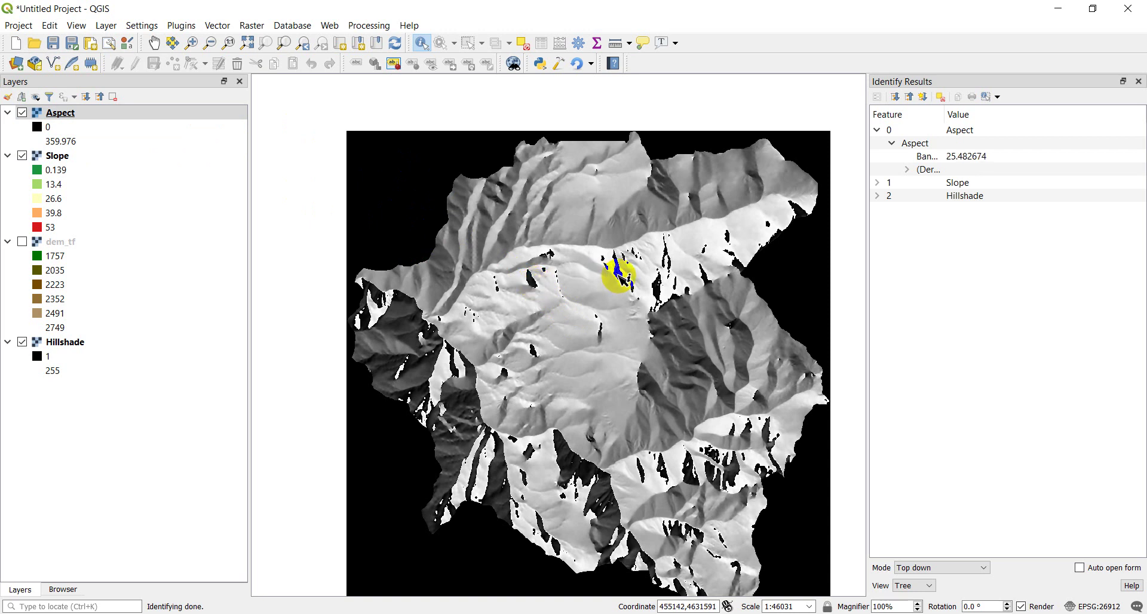
click(622, 274)
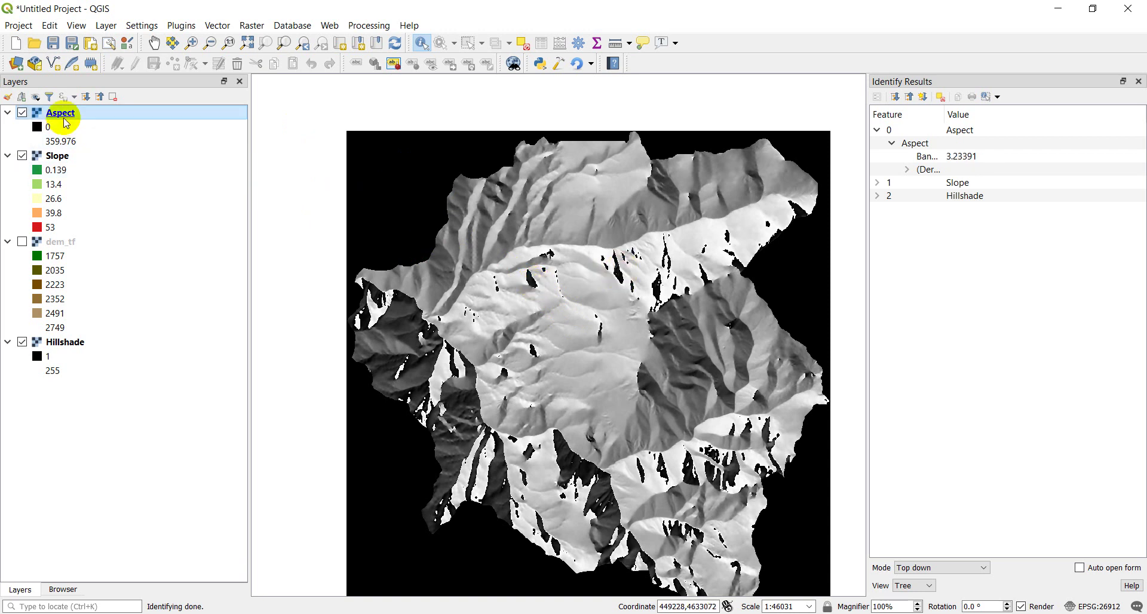
Style the Aspect layer as Singleband pseudocolor with Equal Interval mode and 8 classes
click(57, 114)
double_click(56, 114)
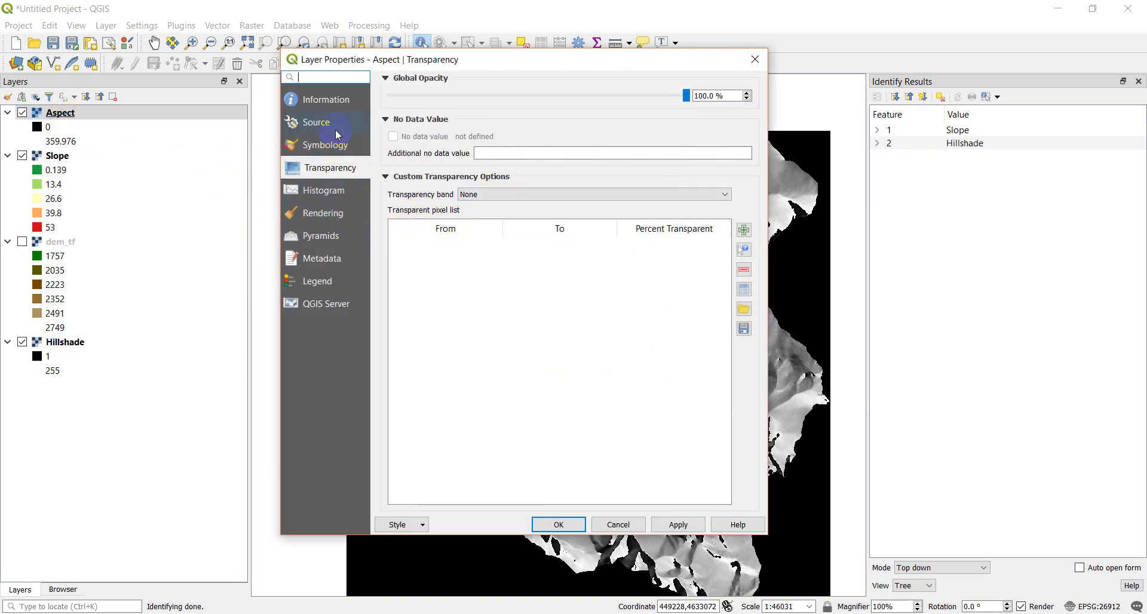
click(318, 148)
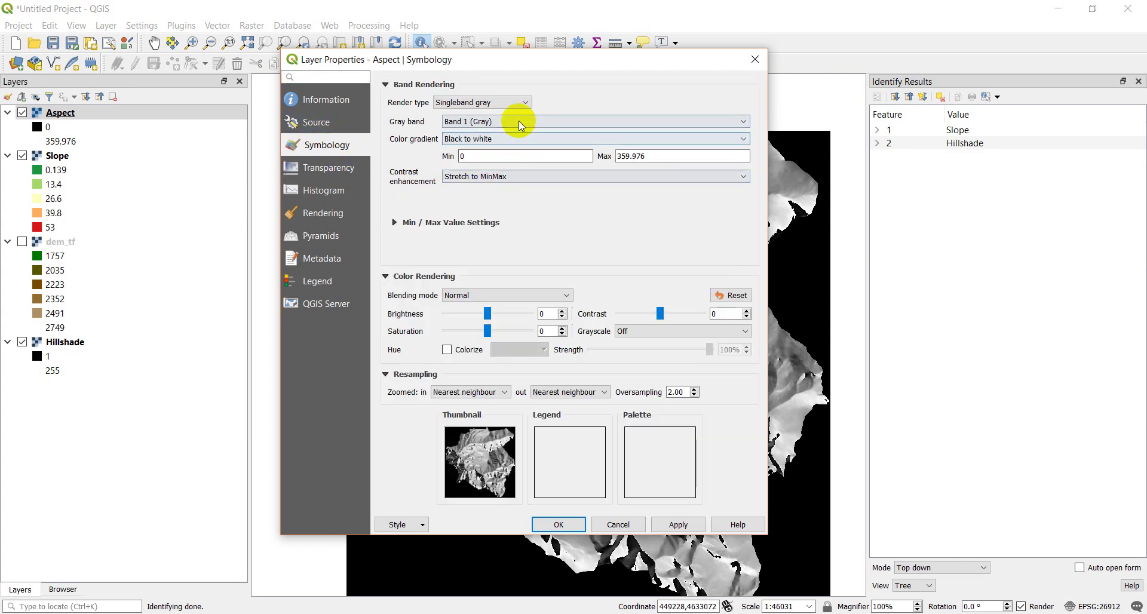
click(521, 102)
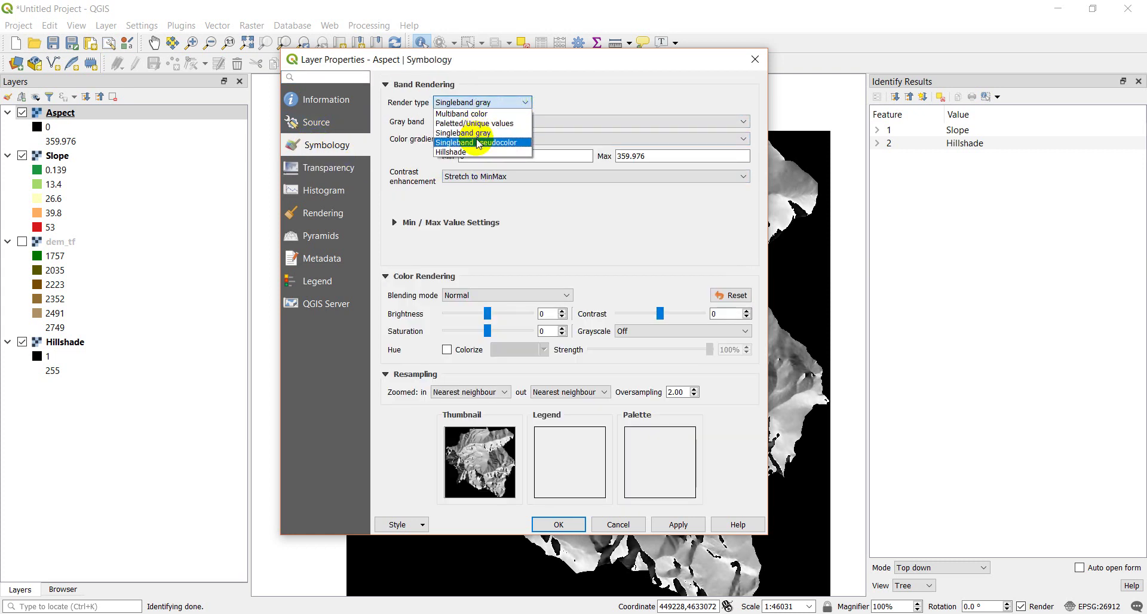
click(479, 142)
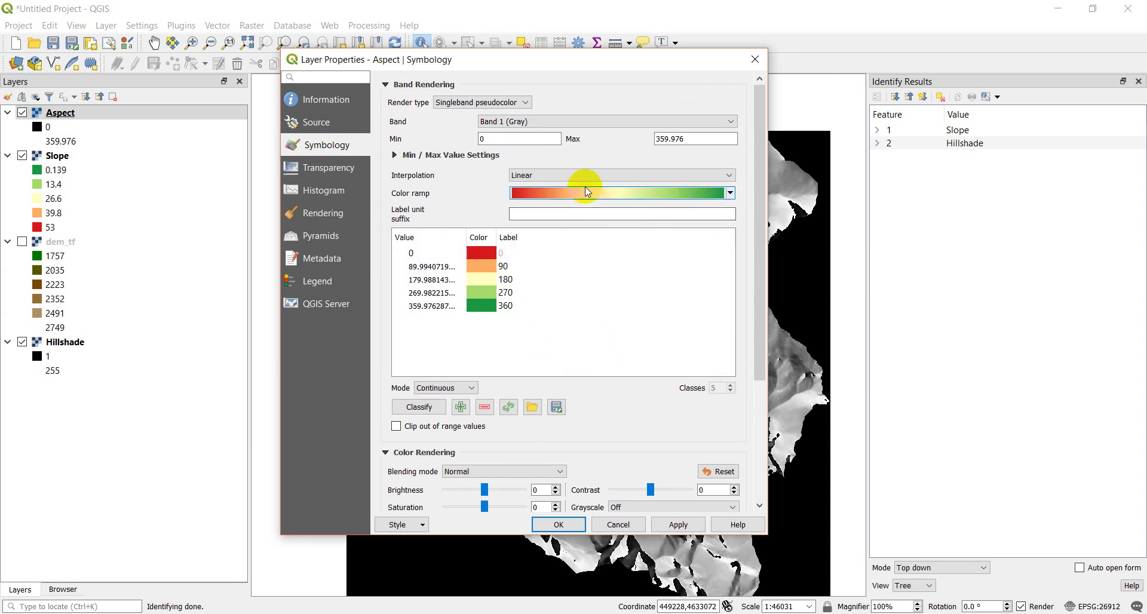
click(457, 388)
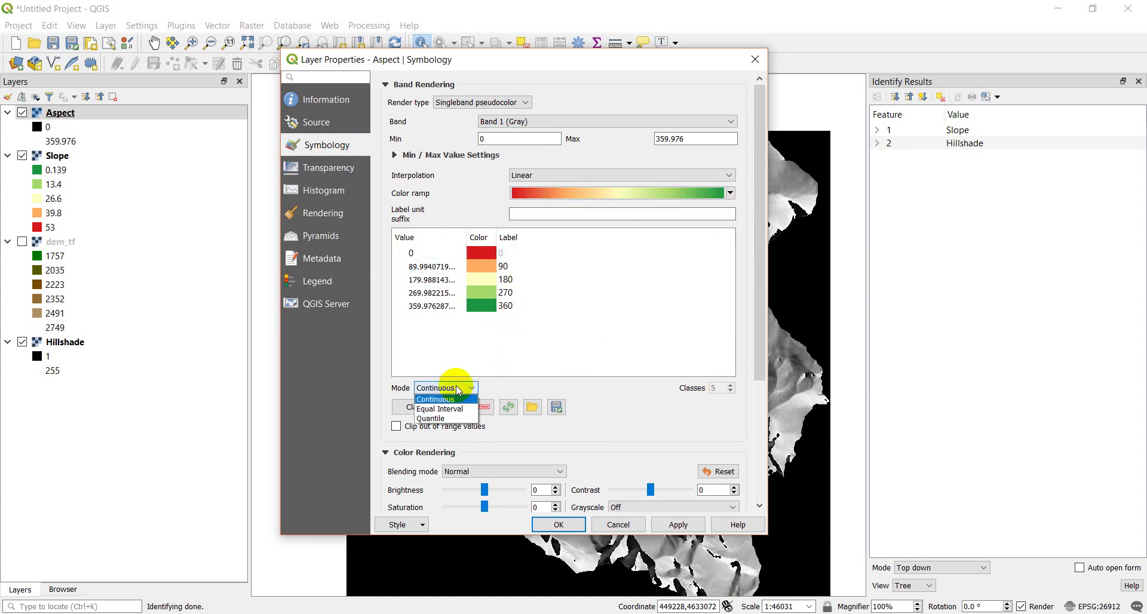
click(442, 409)
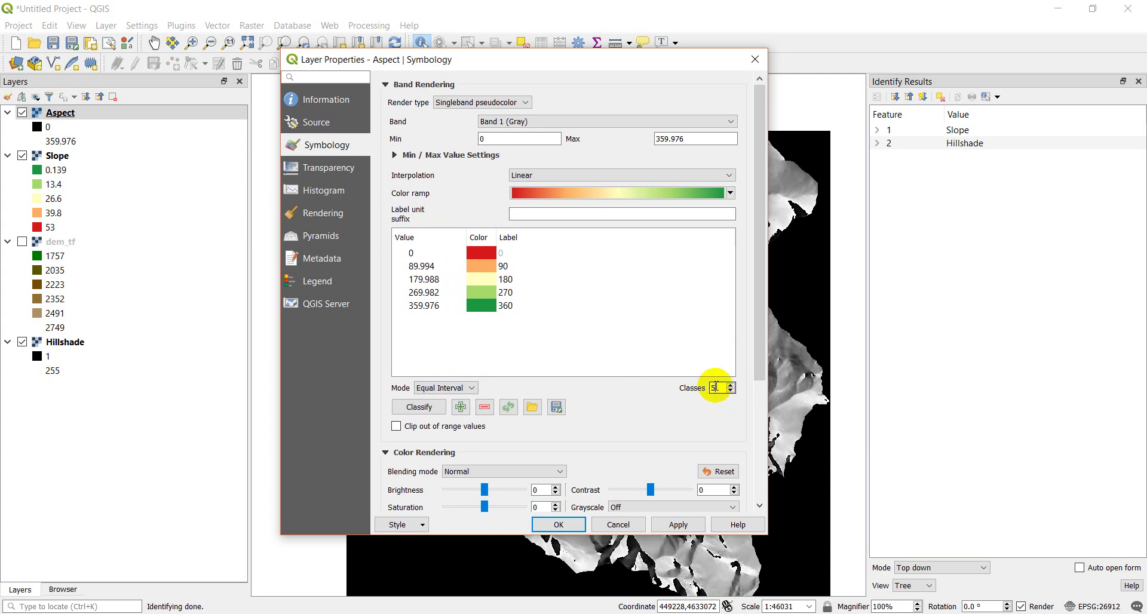
text(8)
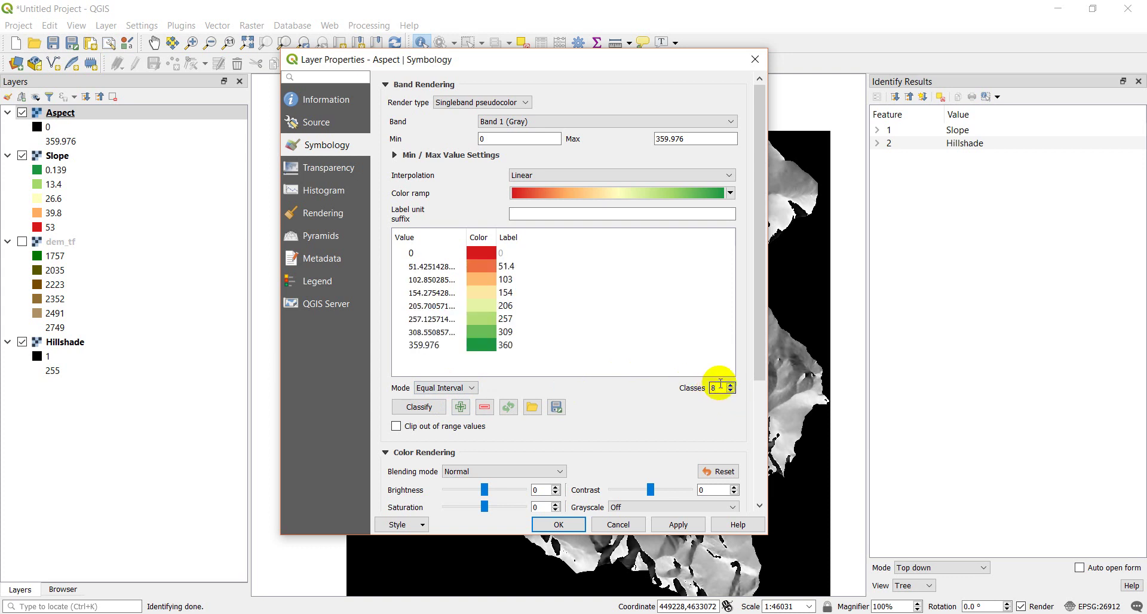
click(413, 410)
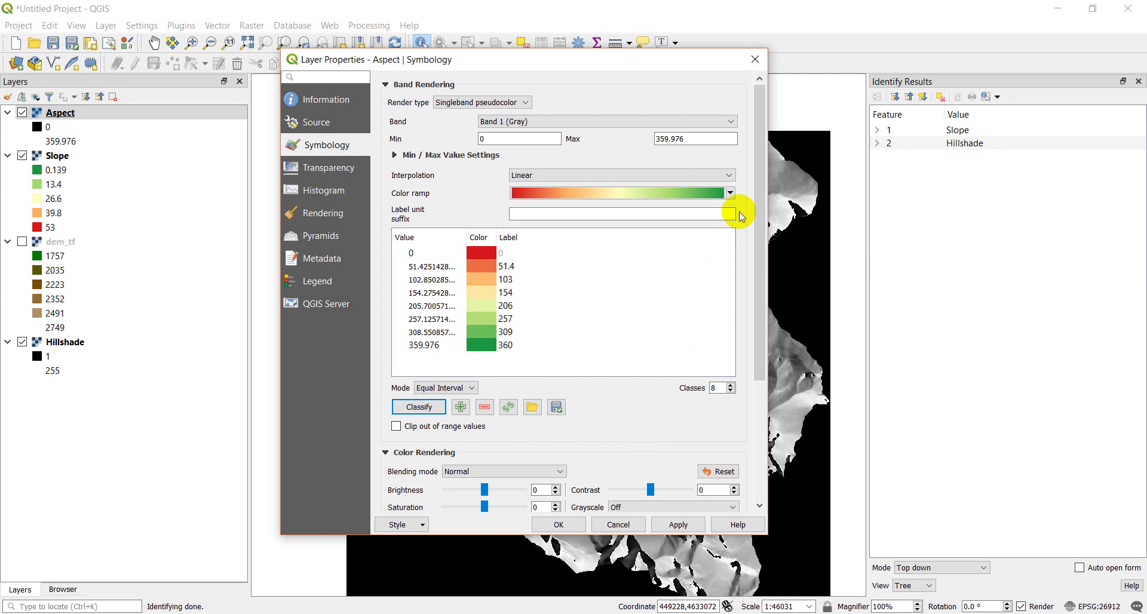
Choose the Inferno ramp from All Color Ramps for the Aspect classes
click(731, 193)
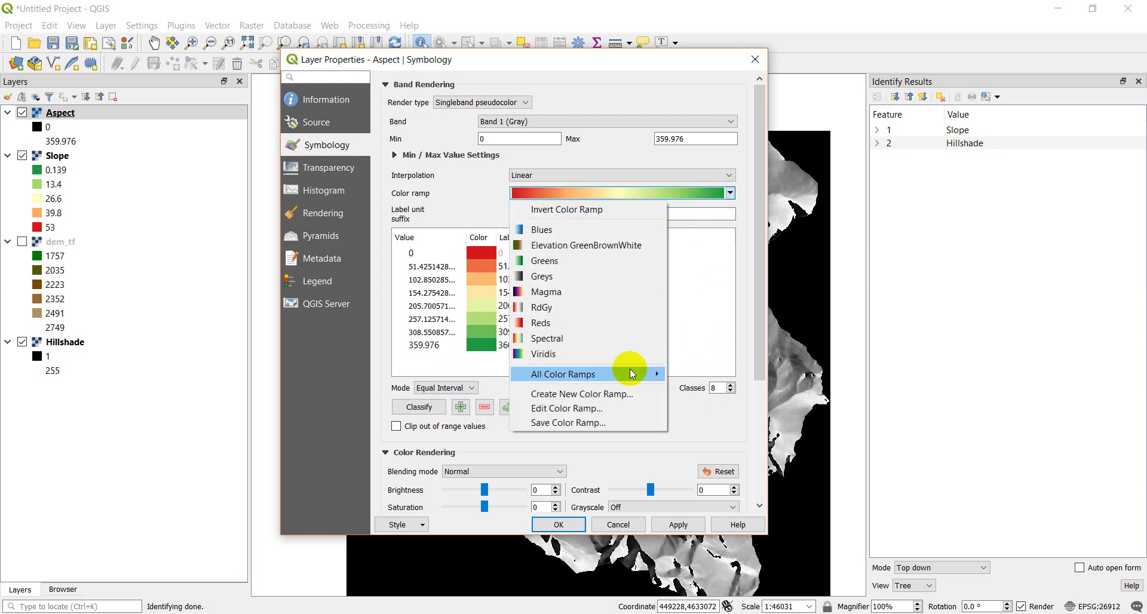
mouse_move(632, 374)
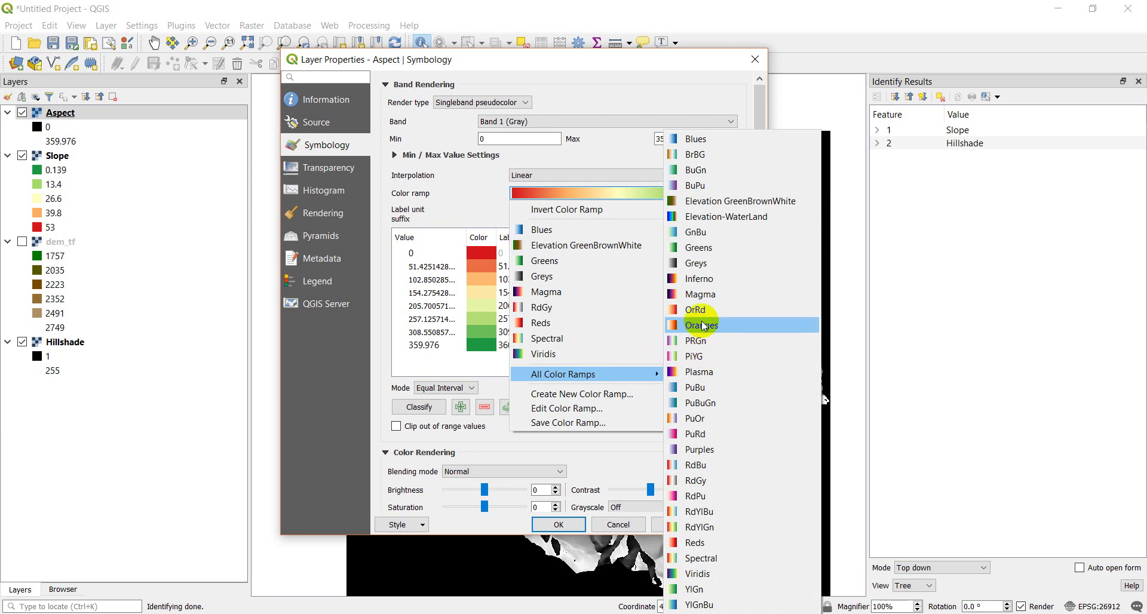
click(699, 278)
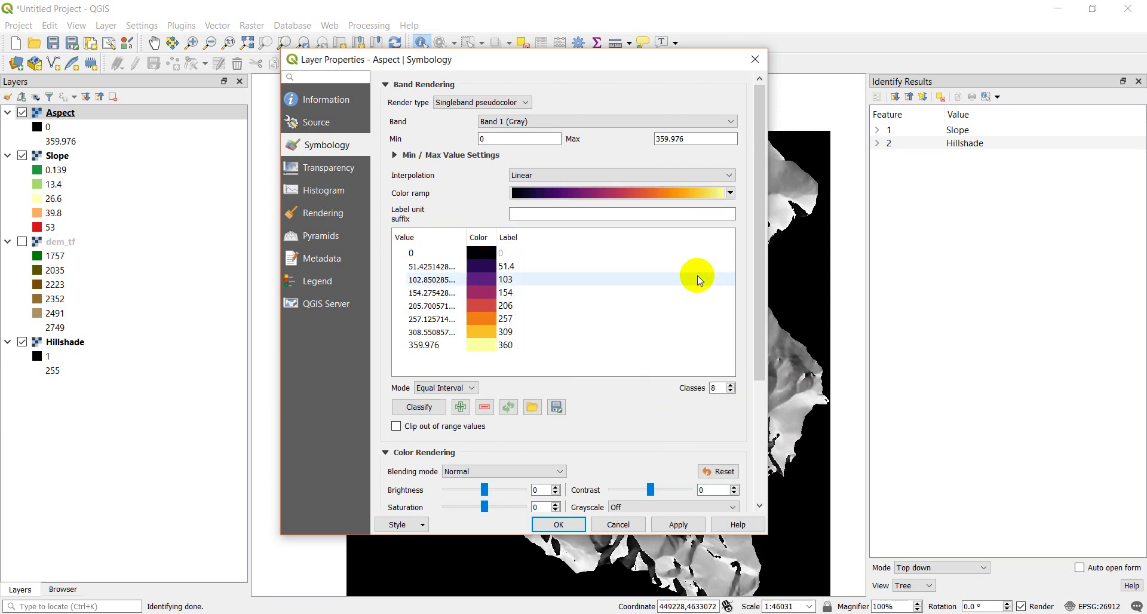
Inspect the class entries for values 0, 51.4 and 103 in the class list
click(490, 255)
click(493, 266)
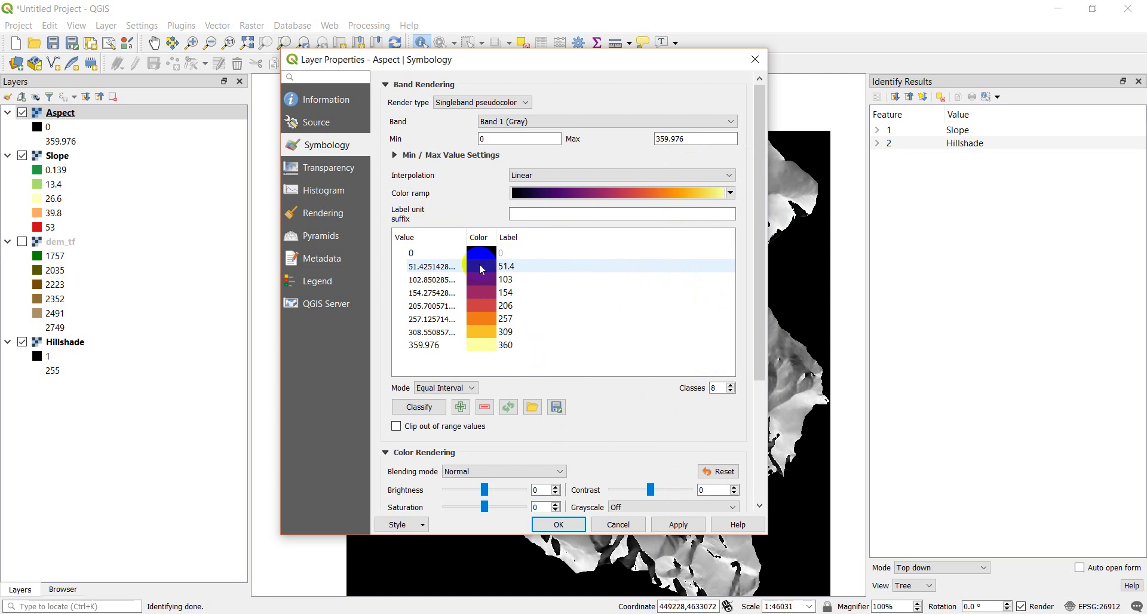
click(477, 270)
click(477, 282)
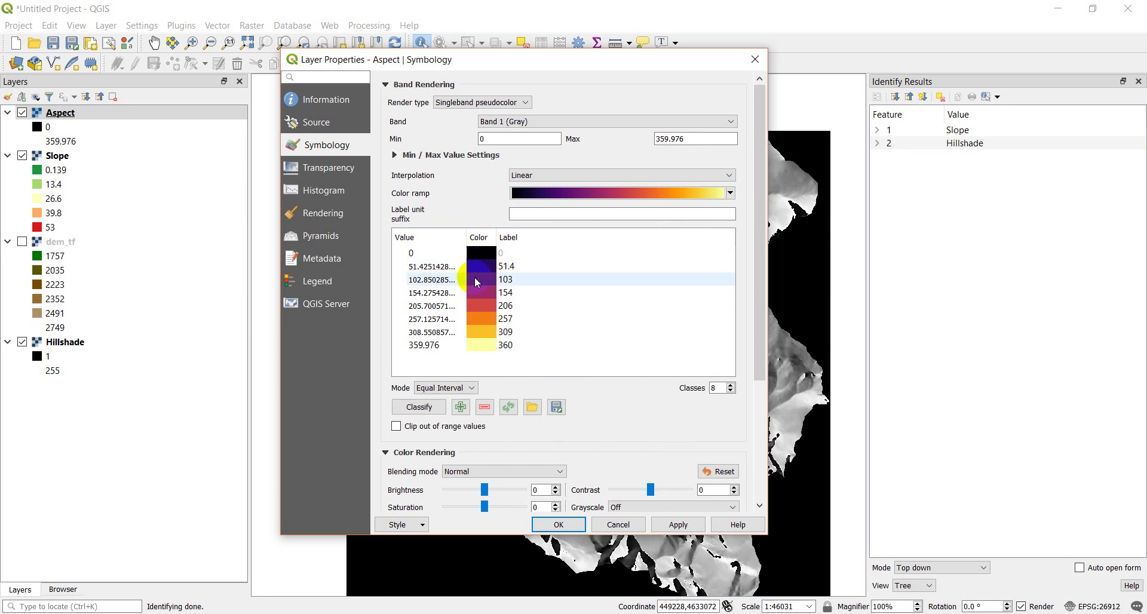
click(562, 529)
click(460, 281)
click(508, 283)
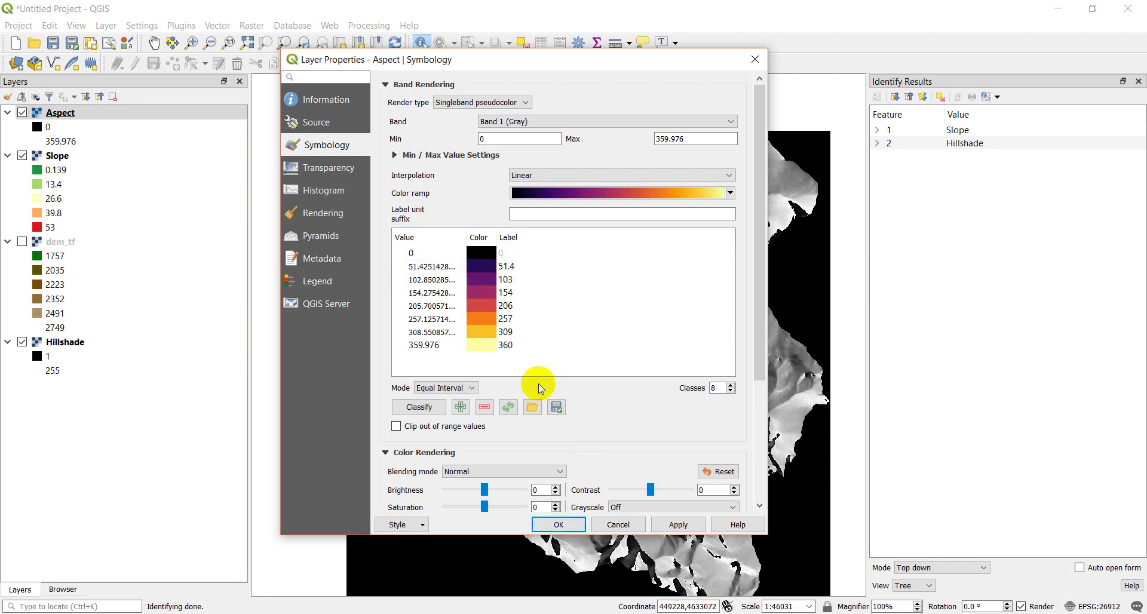
Confirm the Layer Properties so the Aspect raster draws in Inferno colours with eight classes
click(559, 526)
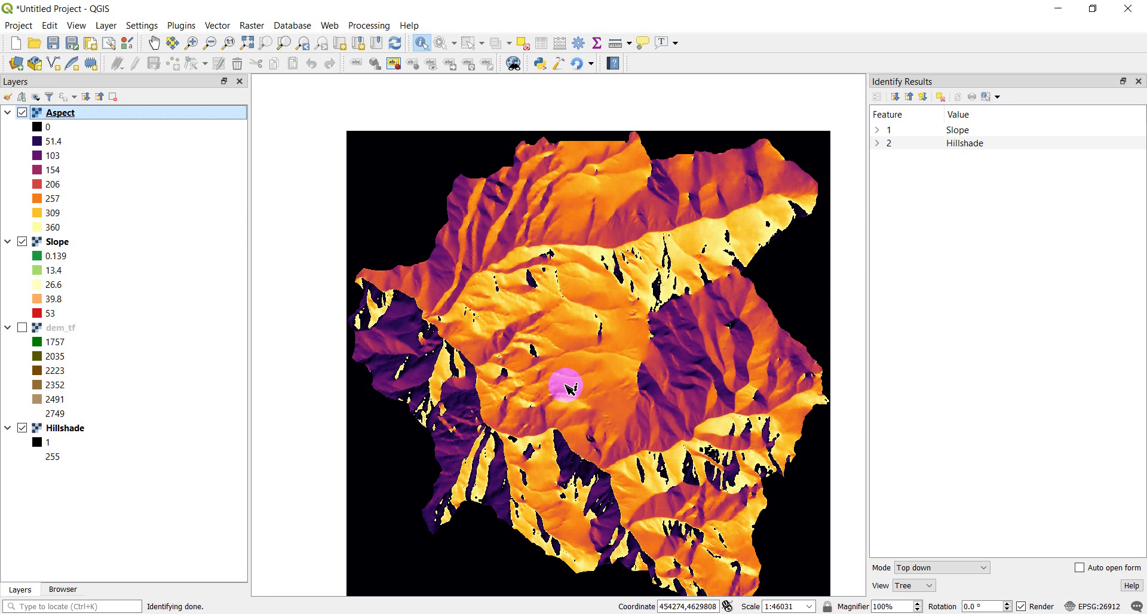
Switch off the Aspect and Slope layers and switch on dem_tf to show elevation colours over the hillshade
click(21, 112)
click(22, 242)
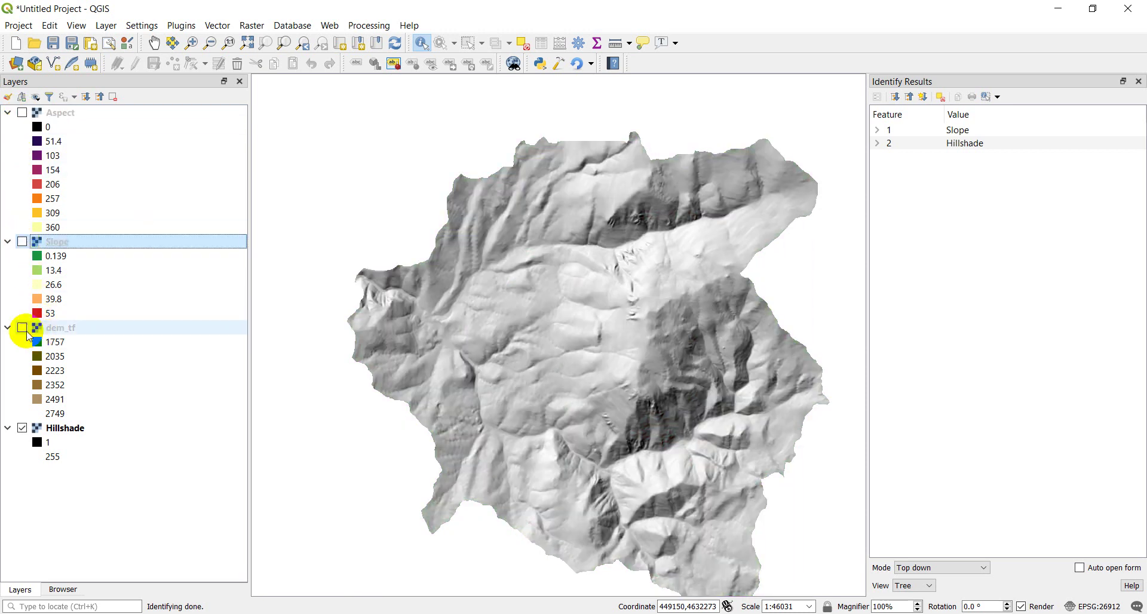
click(22, 328)
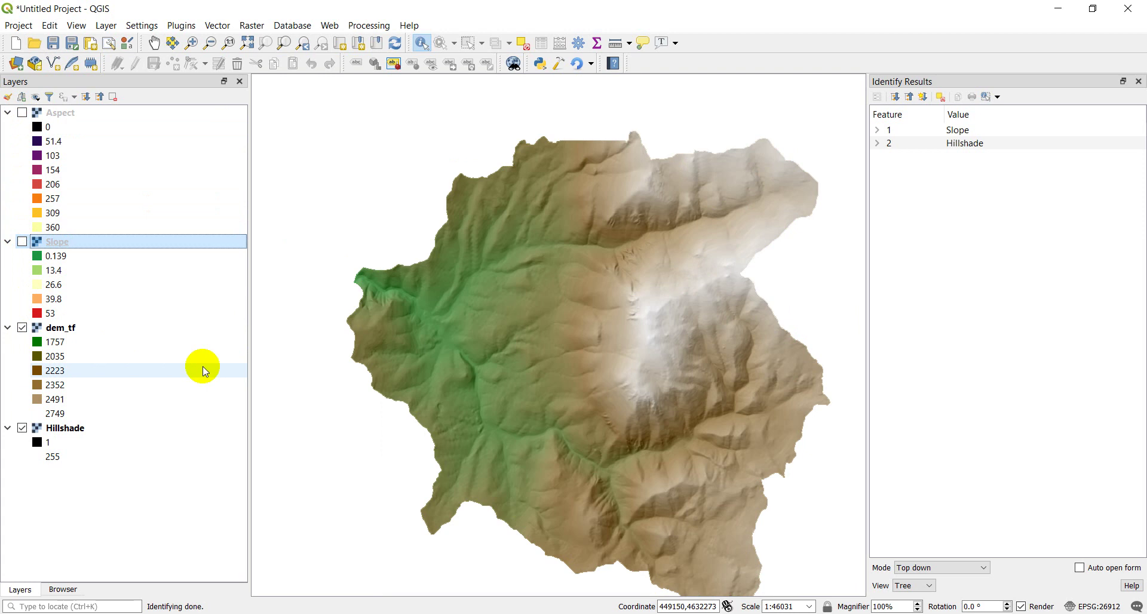
click(404, 374)
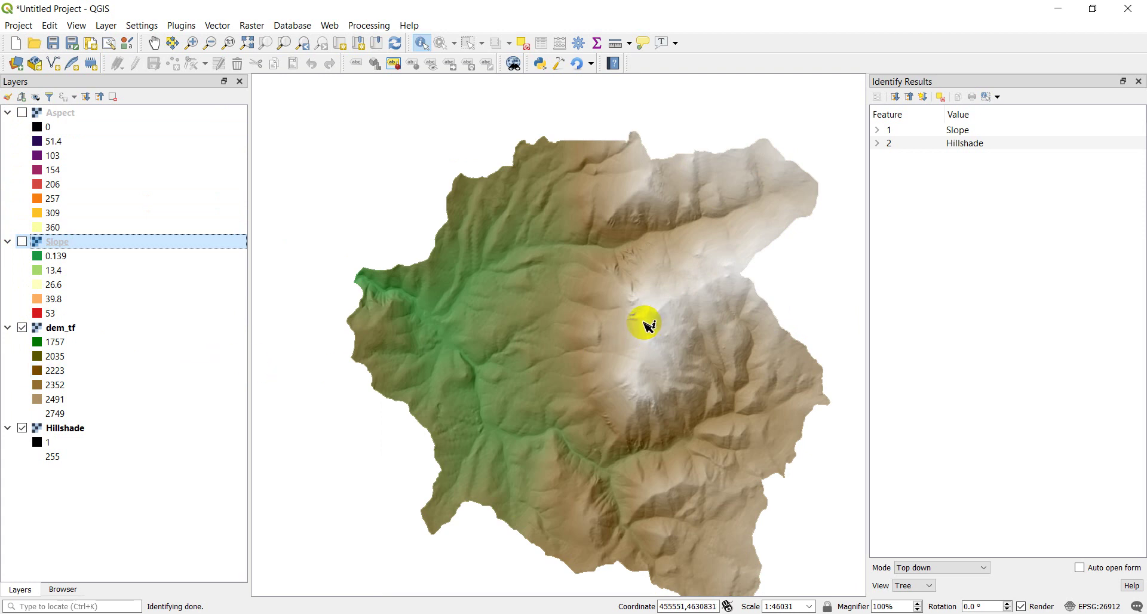